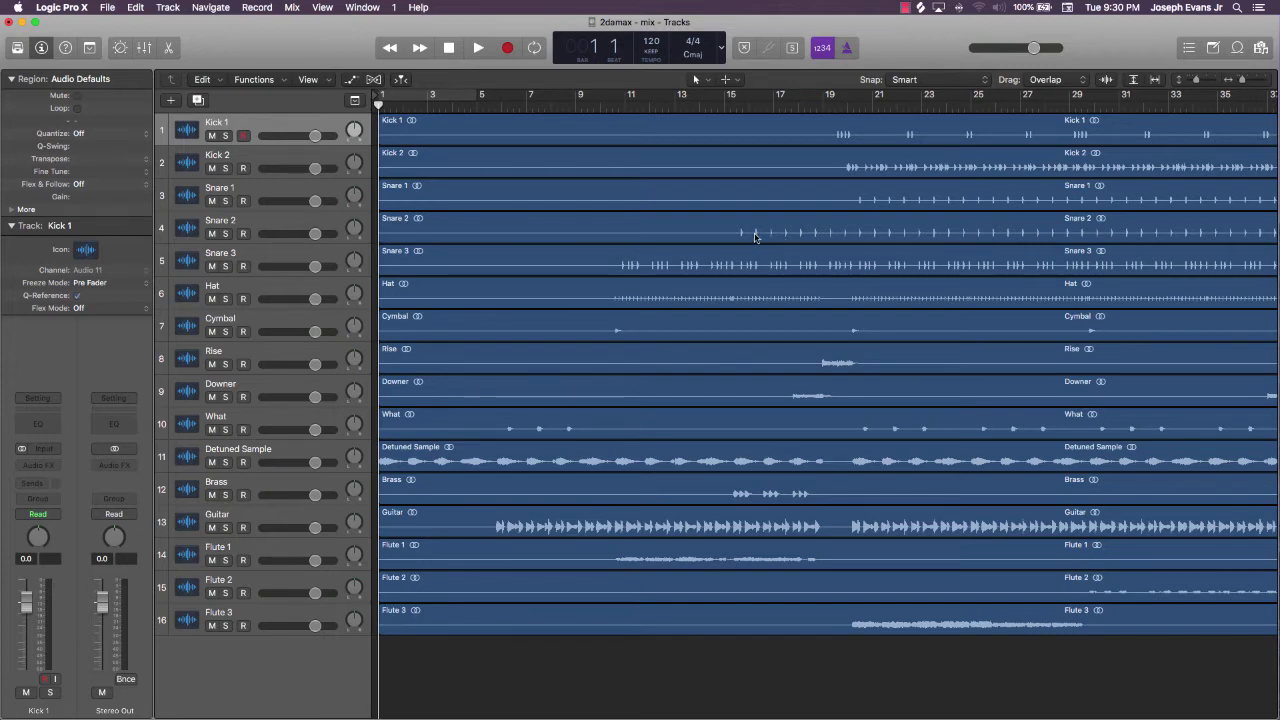
In the mixer, select the channels from Kick 1 through Flute 3 and lower all their faders to -12.2 dB.
{"action": "scroll", "coordinate": [754, 237], "scroll_direction": "right", "scroll_amount": 5}
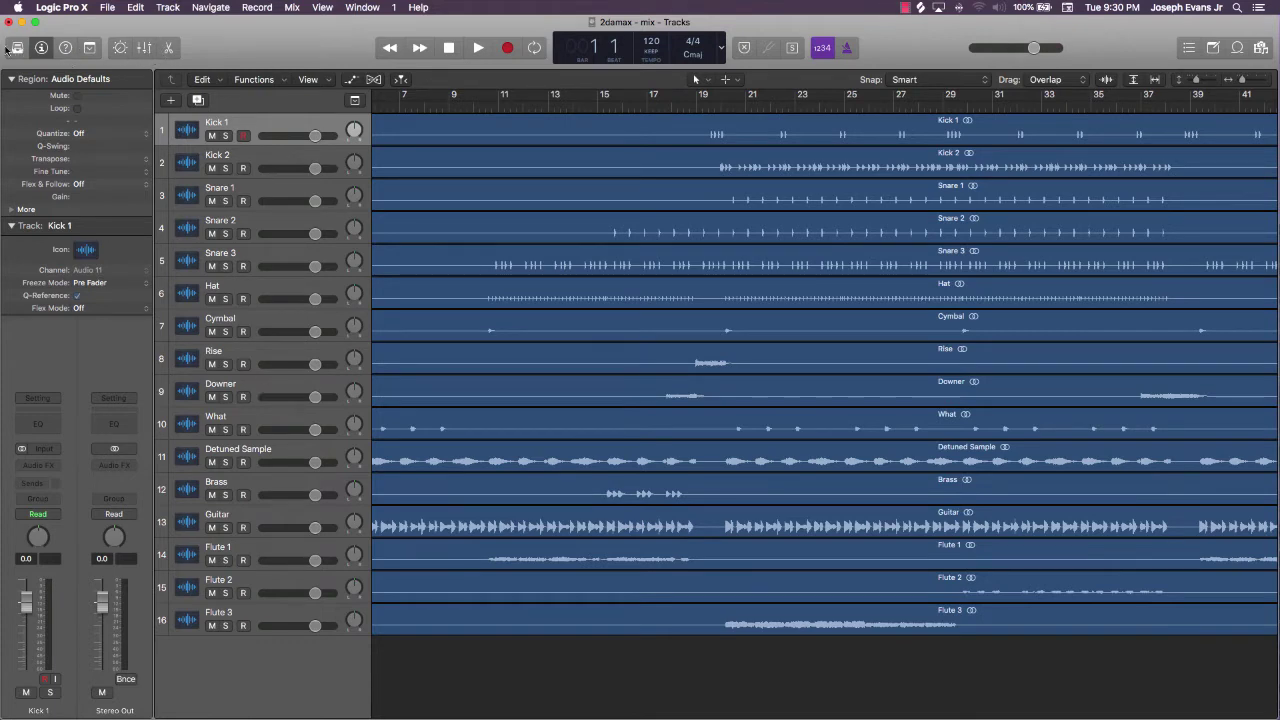
{"action": "left_click", "coordinate": [145, 48]}
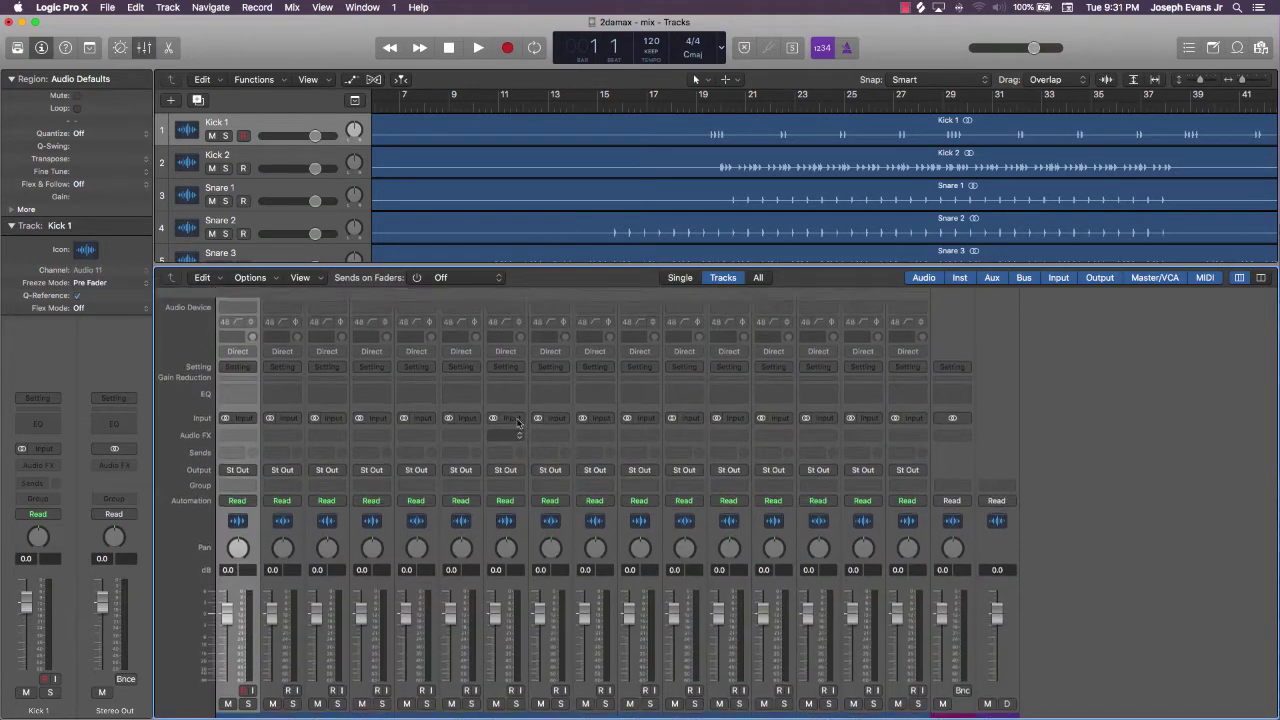
{"action": "left_click_drag", "start_coordinate": [250, 703], "coordinate": [906, 705]}
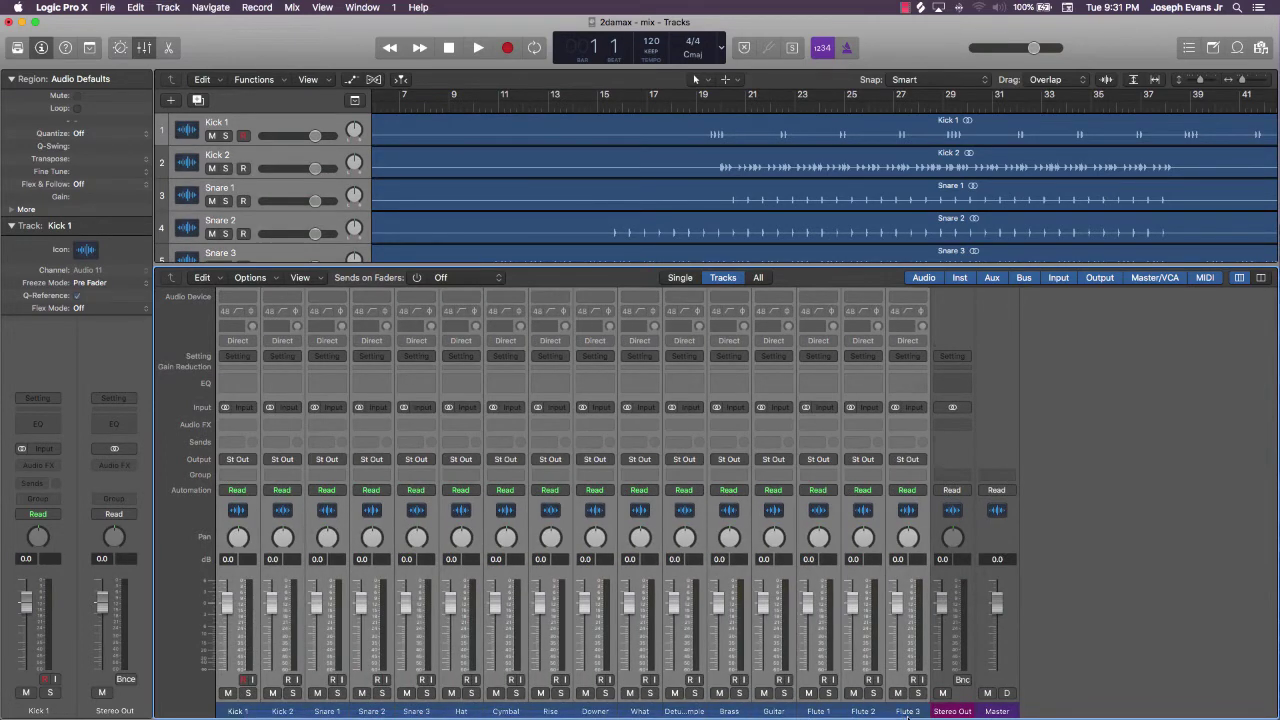
{"action": "left_click_drag", "start_coordinate": [897, 604], "coordinate": [897, 638]}
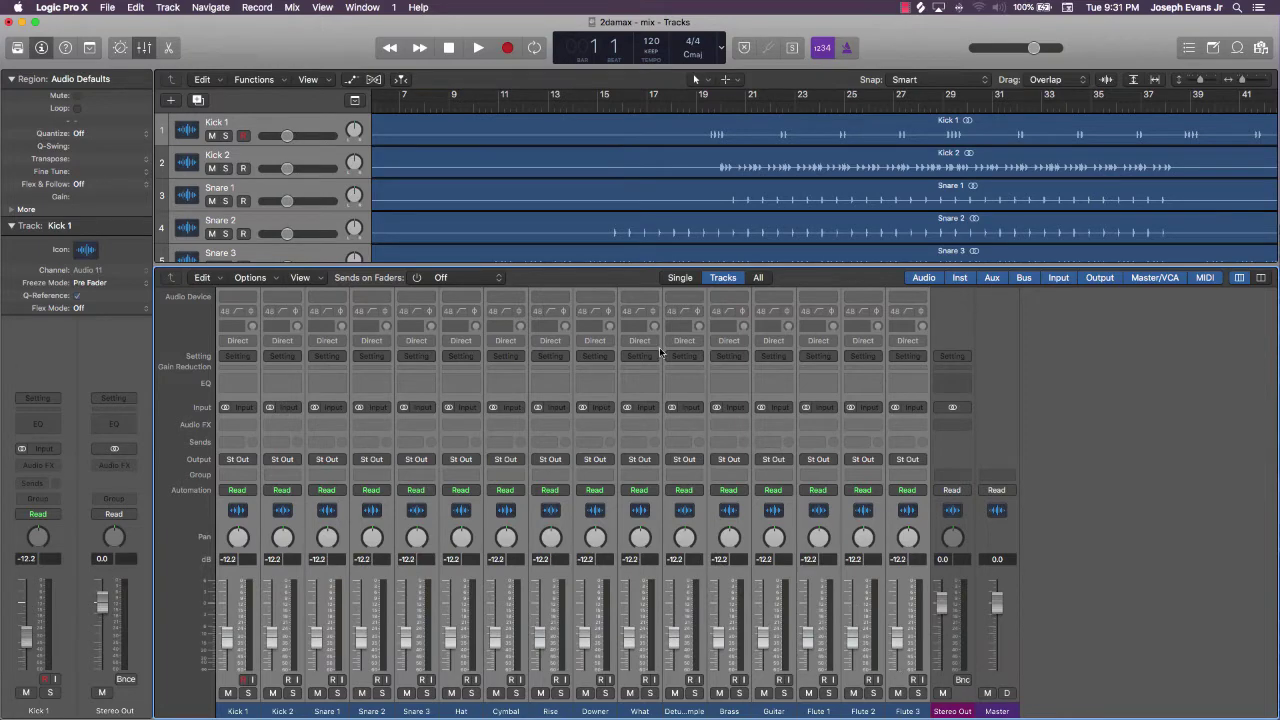
Replace the mixer with the Piano Roll editor and zoom the timeline out to fit the whole arrangement in view.
{"action": "key", "text": "p"}
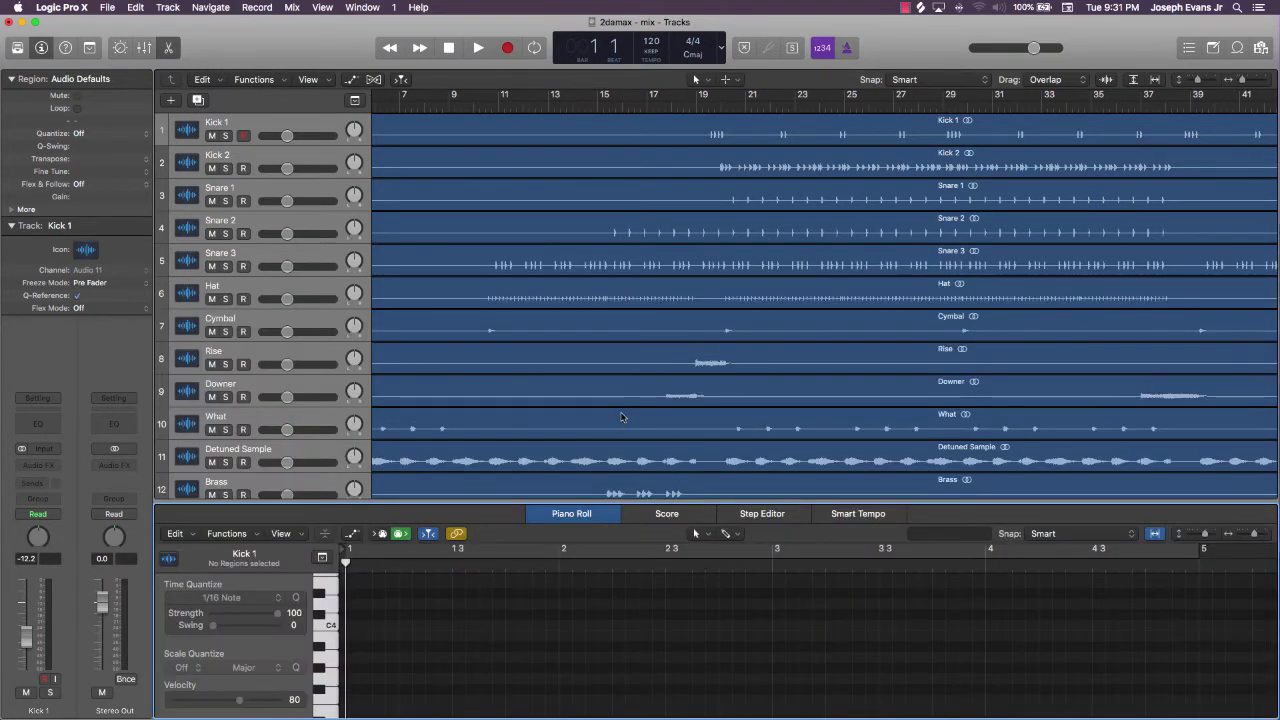
{"action": "scroll", "coordinate": [620, 415], "scroll_direction": "down", "scroll_amount": 5}
{"action": "scroll", "coordinate": [620, 415], "scroll_direction": "down", "scroll_amount": 2}
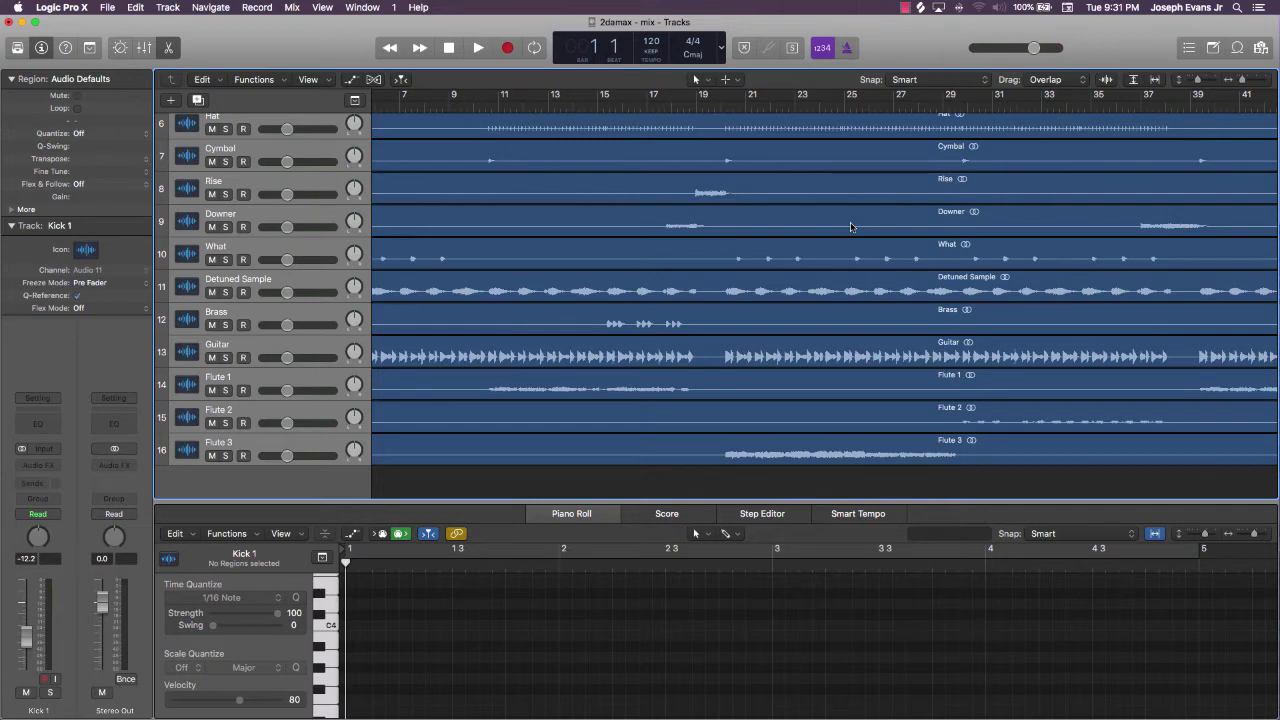
{"action": "key", "text": "super+Left"}
{"action": "key", "text": "super+Left"}
{"action": "key", "text": "super+Left"}
{"action": "key", "text": "super+Right"}
{"action": "key", "text": "super+Right"}
{"action": "key", "text": "super+Right"}
{"action": "key", "text": "super+Right"}
{"action": "key", "text": "super+Right"}
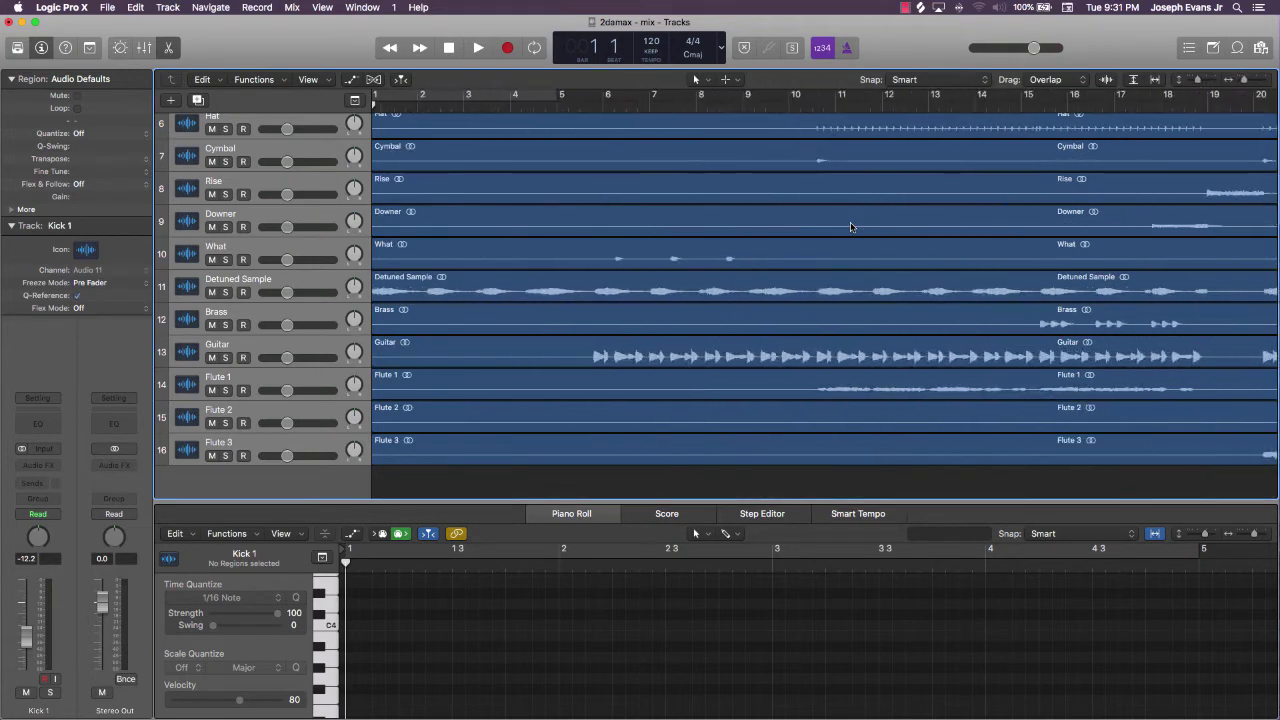
{"action": "key", "text": "super+Left"}
{"action": "key", "text": "super+Left"}
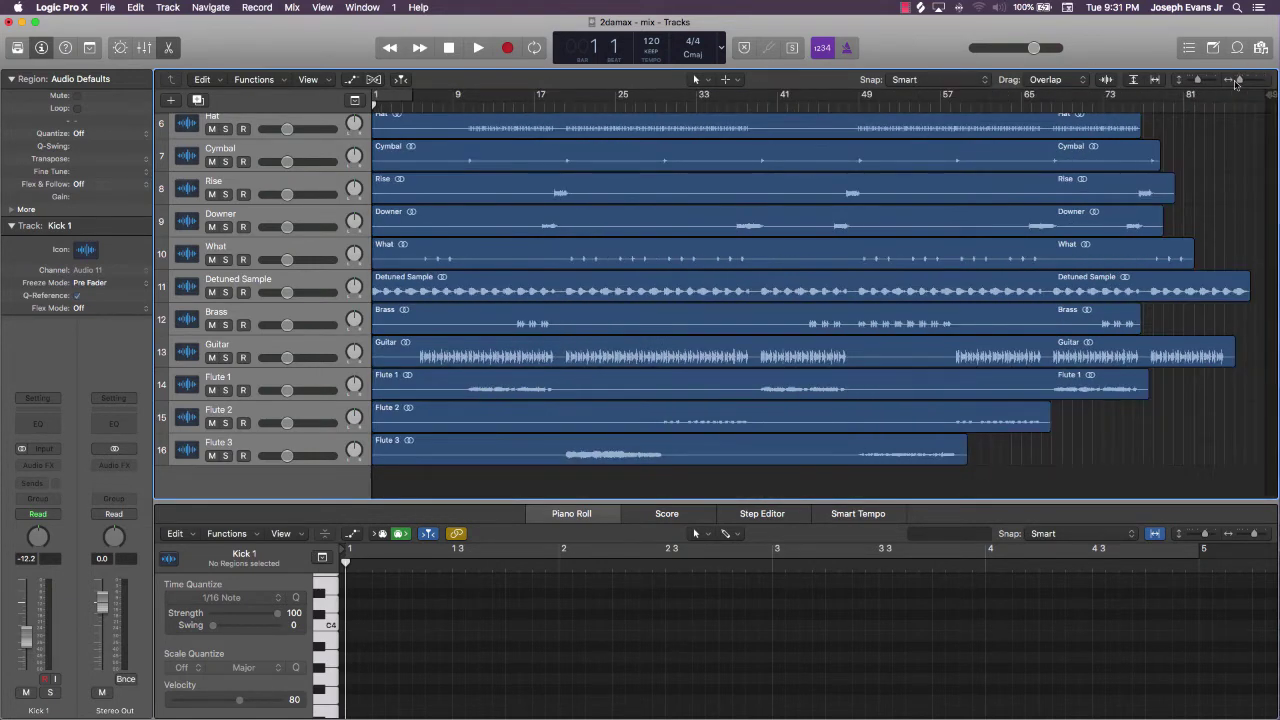
{"action": "key", "text": "super+Right"}
{"action": "key", "text": "super+Right"}
{"action": "key", "text": "super+Right"}
{"action": "key", "text": "super+Right"}
{"action": "key", "text": "super+Right"}
{"action": "key", "text": "super+Right"}
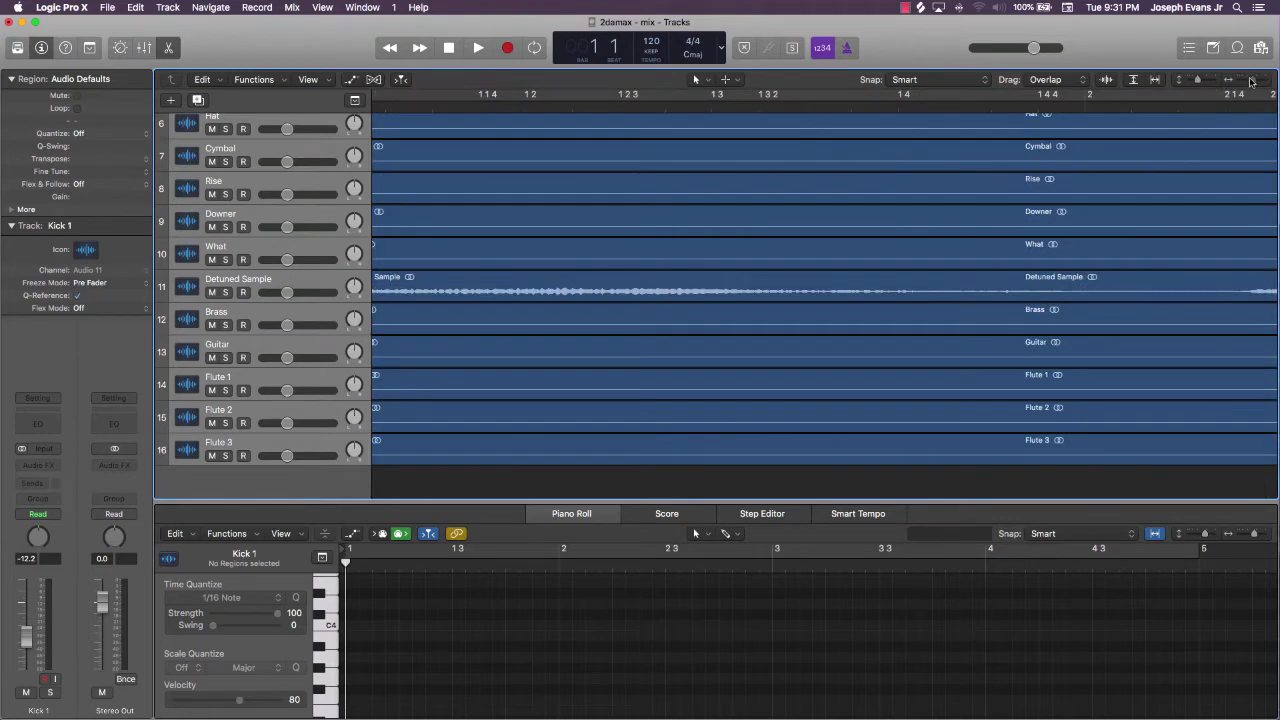
{"action": "left_click_drag", "start_coordinate": [1251, 82], "coordinate": [1224, 83]}
{"action": "scroll", "coordinate": [733, 185], "scroll_direction": "up", "scroll_amount": 5}
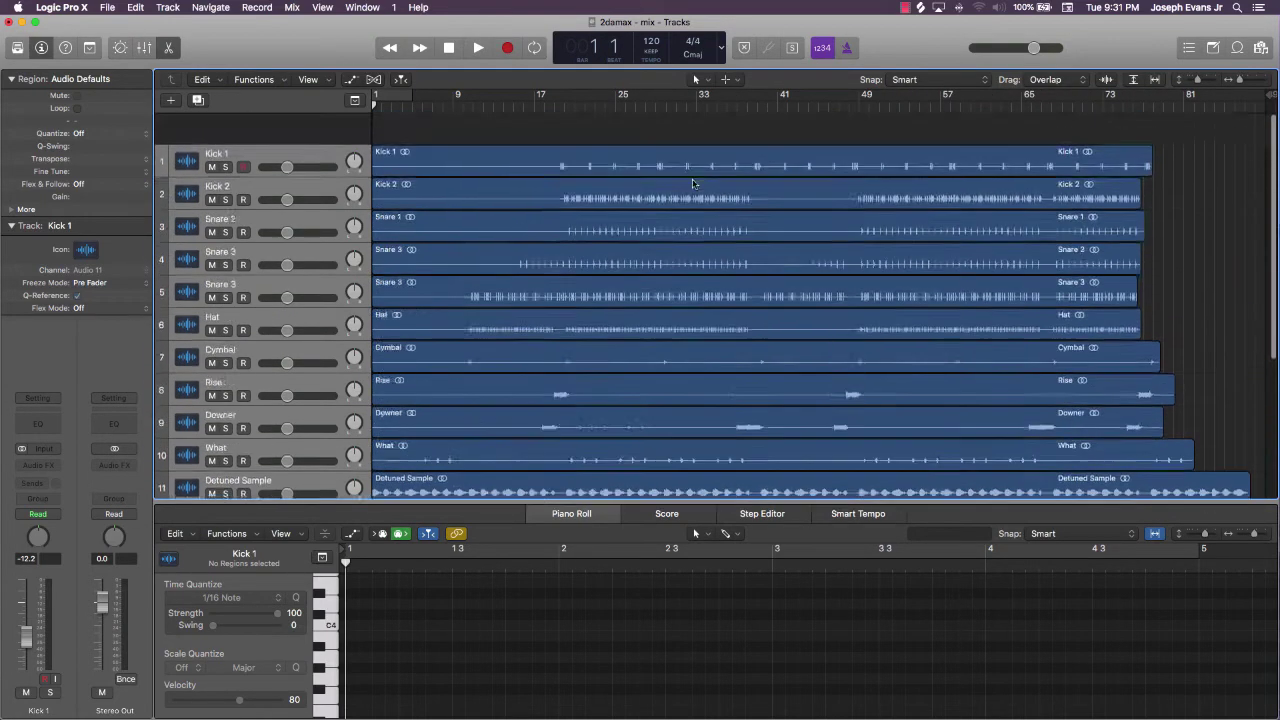
Turn on the cycle area and move it to bars 25–33.
{"action": "left_click", "coordinate": [390, 97]}
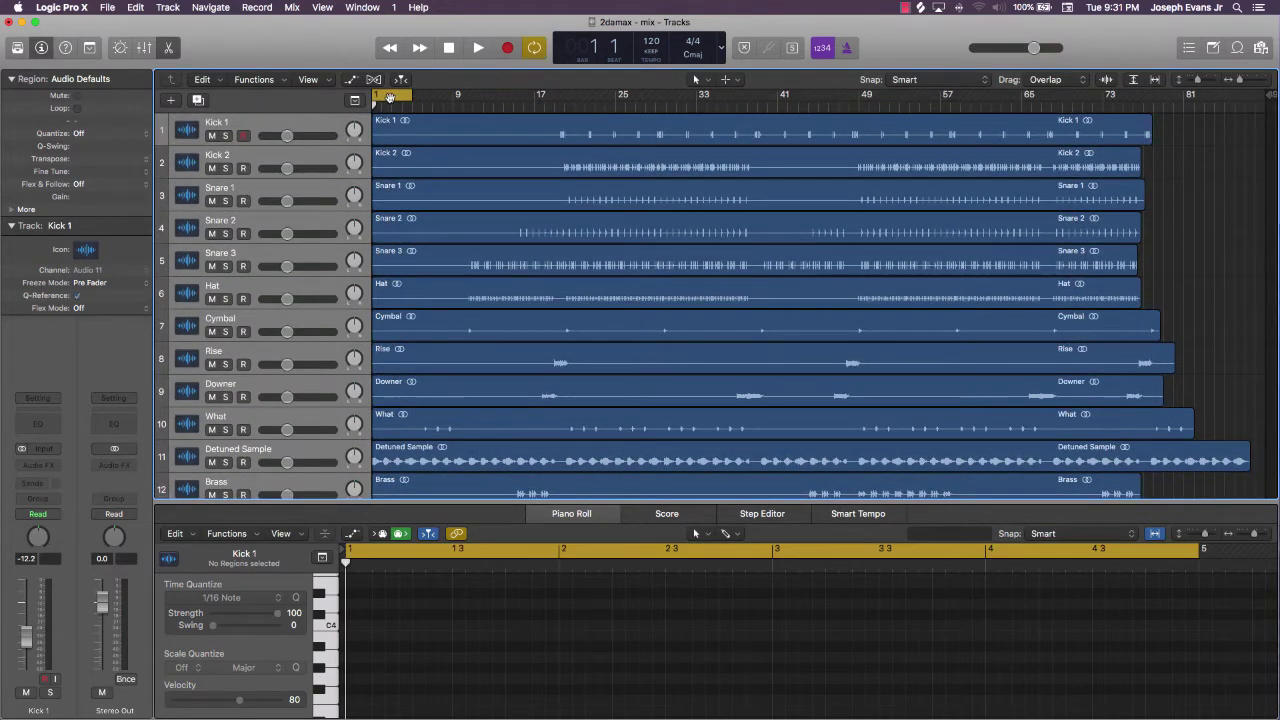
{"action": "left_click_drag", "start_coordinate": [390, 97], "coordinate": [695, 100]}
{"action": "scroll", "coordinate": [688, 334], "scroll_direction": "down", "scroll_amount": 2}
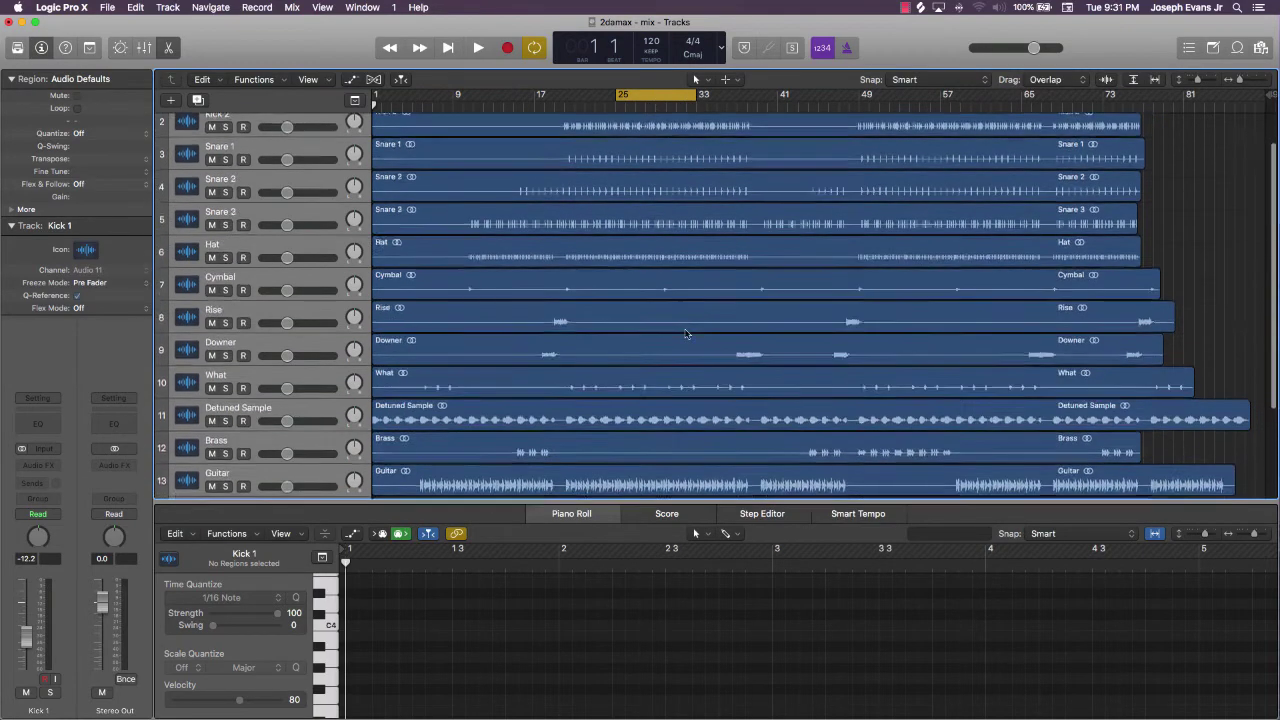
{"action": "scroll", "coordinate": [686, 329], "scroll_direction": "up", "scroll_amount": 2}
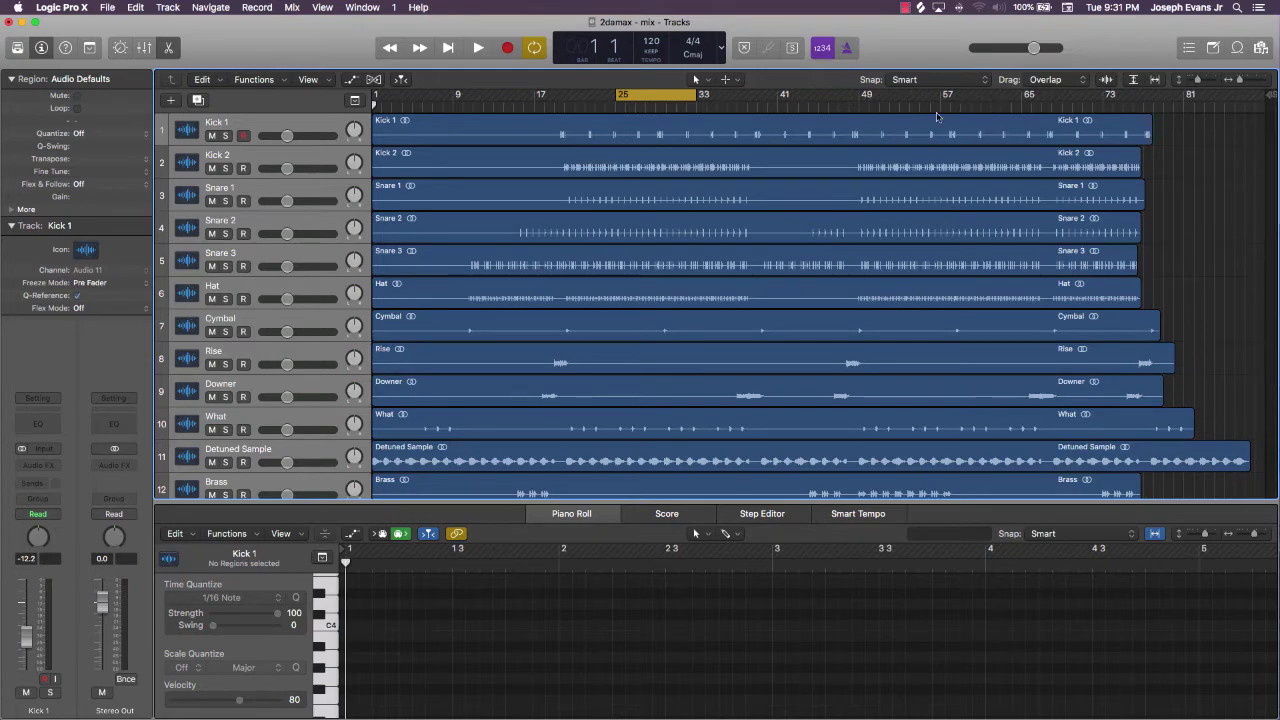
Look through the tracks for a fuller section and move the cycle area to bars 49–57.
{"action": "scroll", "coordinate": [727, 339], "scroll_direction": "down", "scroll_amount": 5}
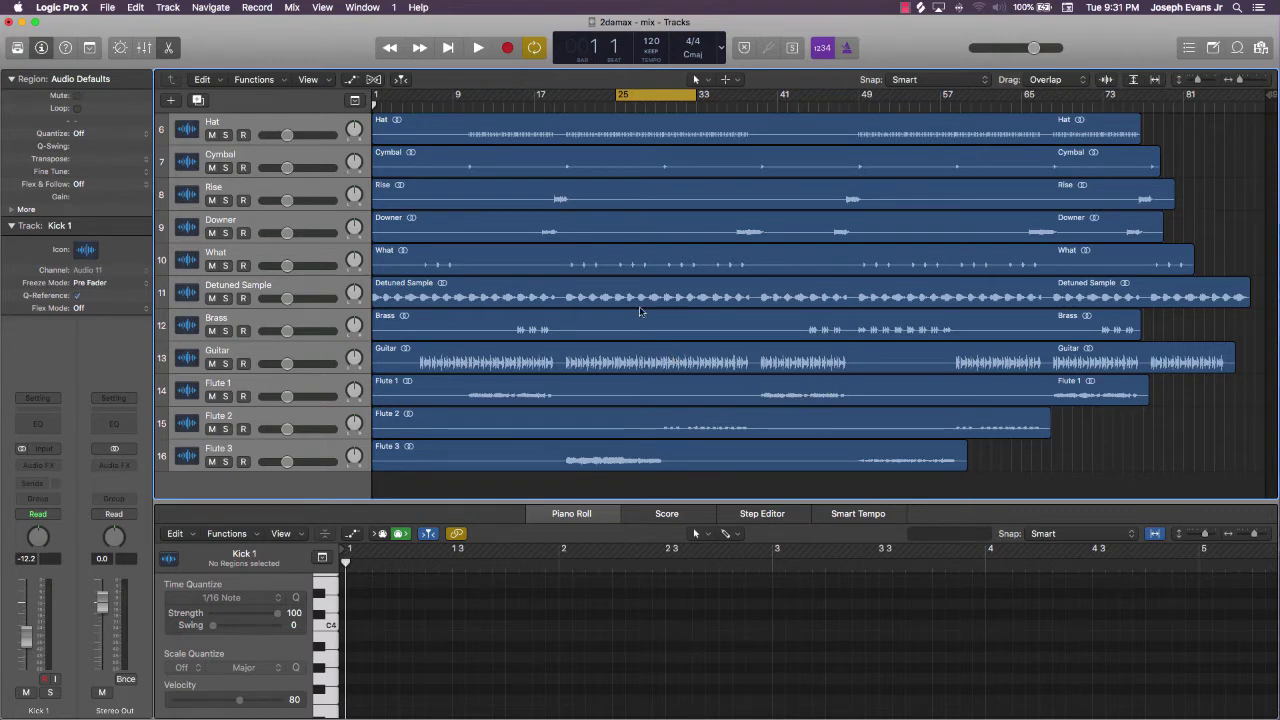
{"action": "scroll", "coordinate": [640, 313], "scroll_direction": "up", "scroll_amount": 3}
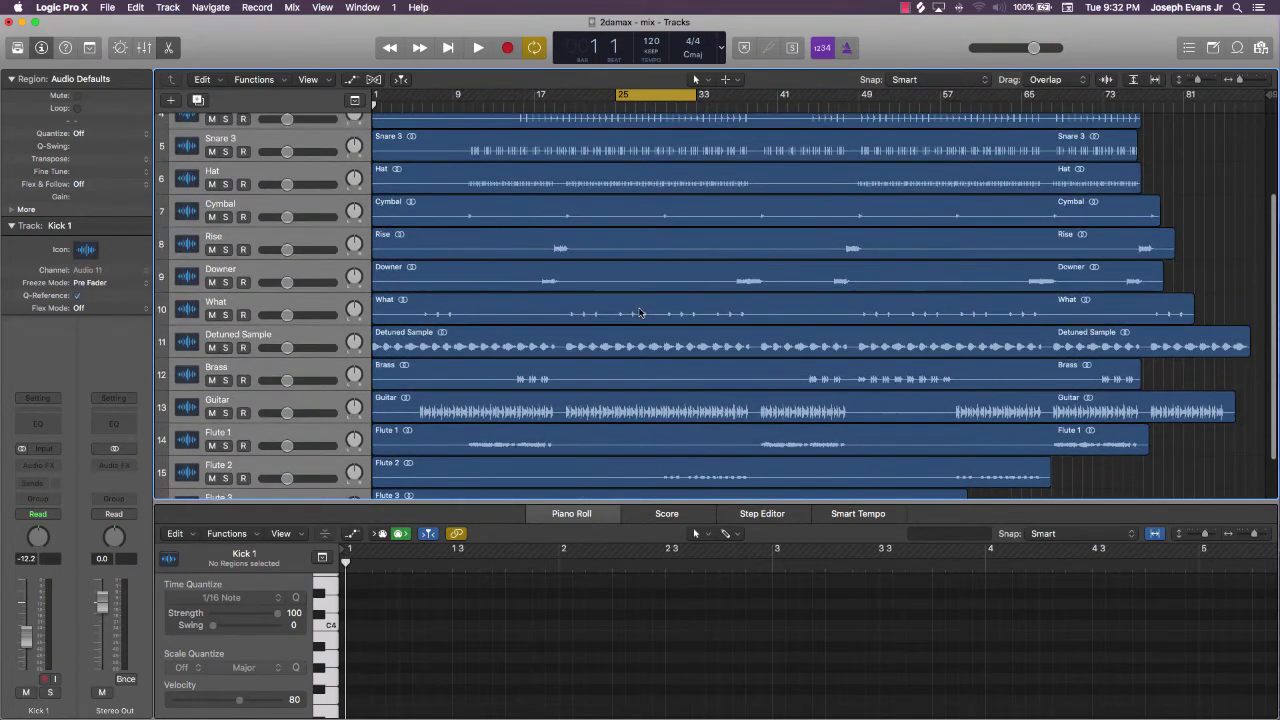
{"action": "scroll", "coordinate": [640, 313], "scroll_direction": "down", "scroll_amount": 3}
{"action": "scroll", "coordinate": [640, 313], "scroll_direction": "up", "scroll_amount": 2}
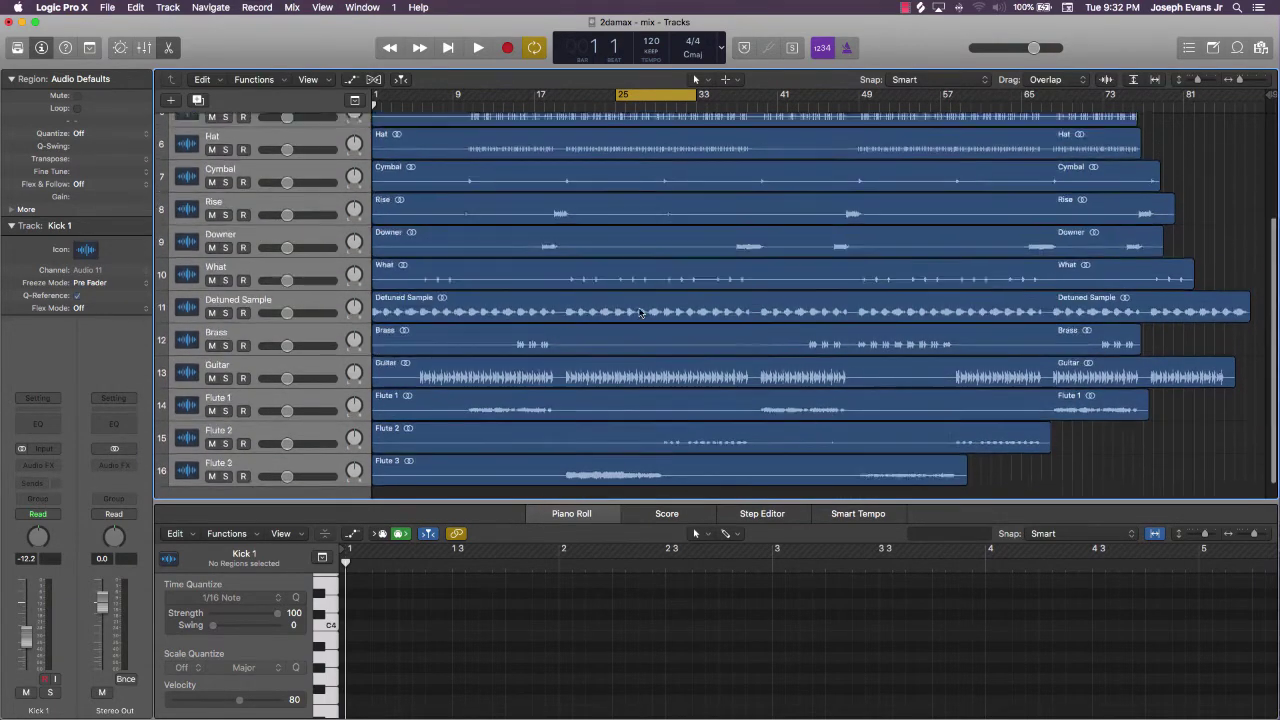
{"action": "scroll", "coordinate": [640, 313], "scroll_direction": "down", "scroll_amount": 2}
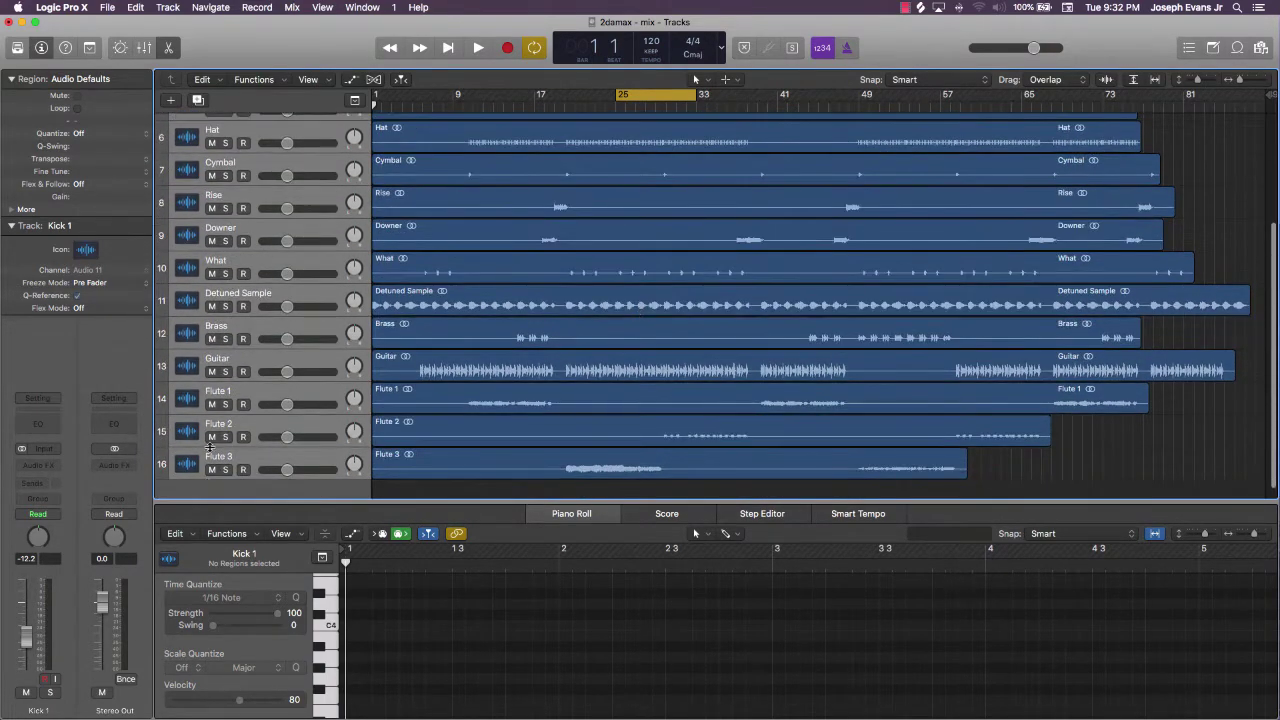
{"action": "scroll", "coordinate": [210, 445], "scroll_direction": "up", "scroll_amount": 5}
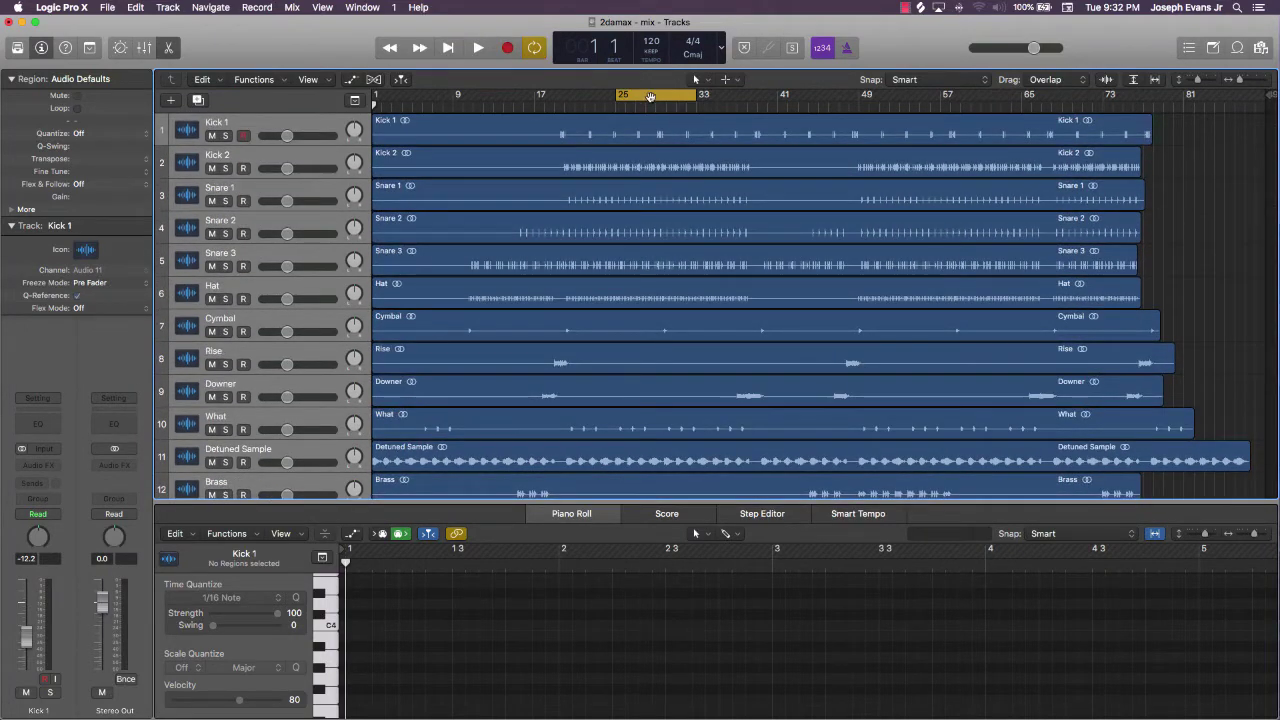
{"action": "left_click_drag", "start_coordinate": [660, 97], "coordinate": [901, 97]}
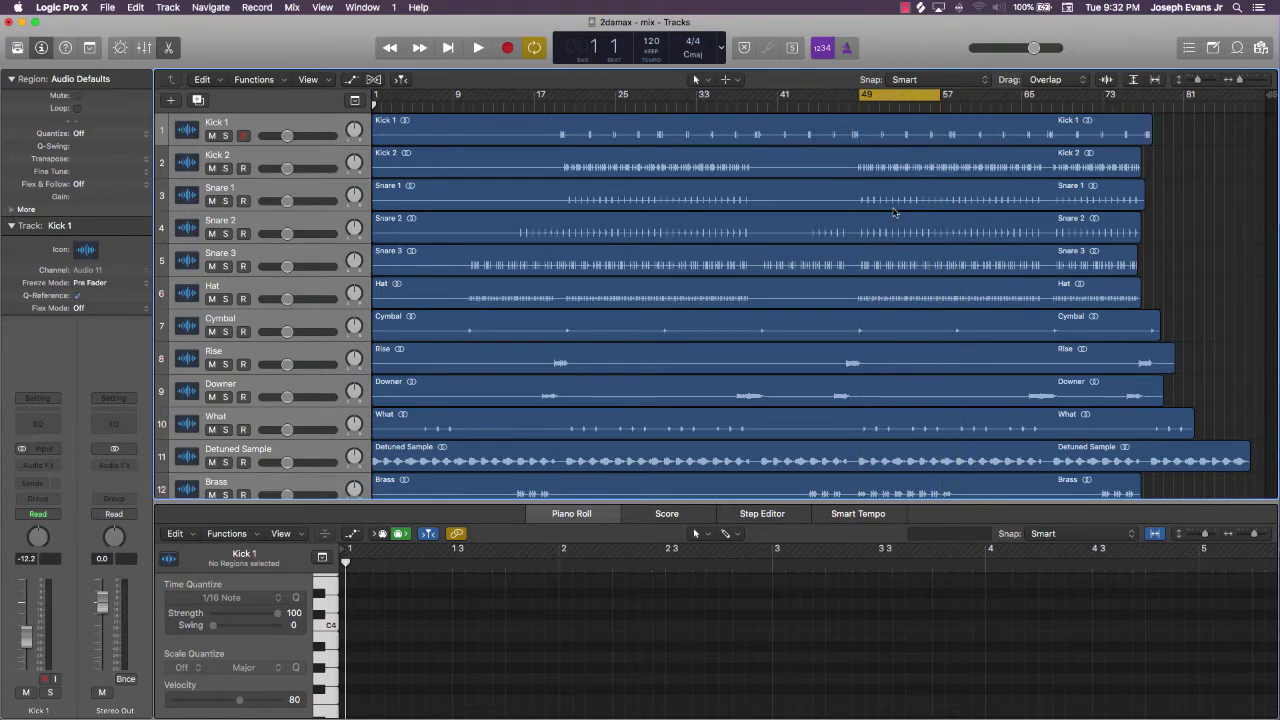
Check which tracks play in the cycled section from bar 49, and listen to it briefly.
{"action": "scroll", "coordinate": [895, 212], "scroll_direction": "down", "scroll_amount": 5}
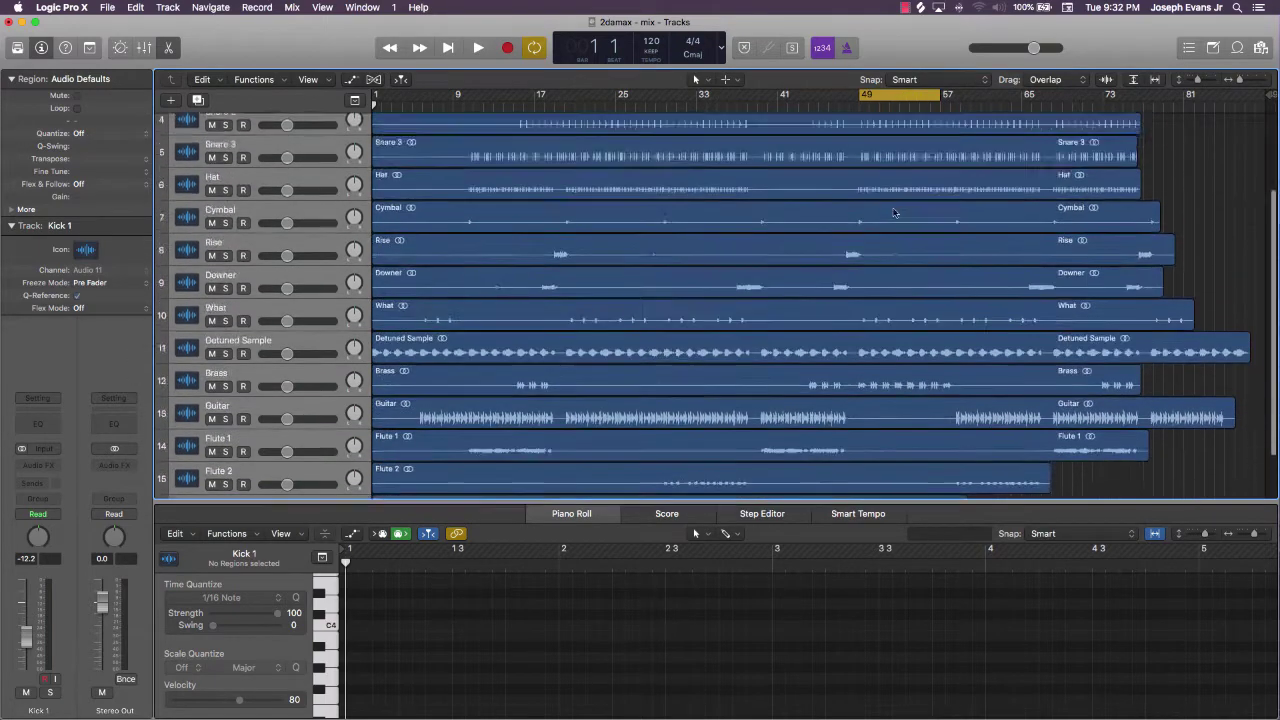
{"action": "scroll", "coordinate": [895, 212], "scroll_direction": "up", "scroll_amount": 5}
{"action": "scroll", "coordinate": [895, 212], "scroll_direction": "down", "scroll_amount": 8}
{"action": "scroll", "coordinate": [895, 212], "scroll_direction": "up", "scroll_amount": 3}
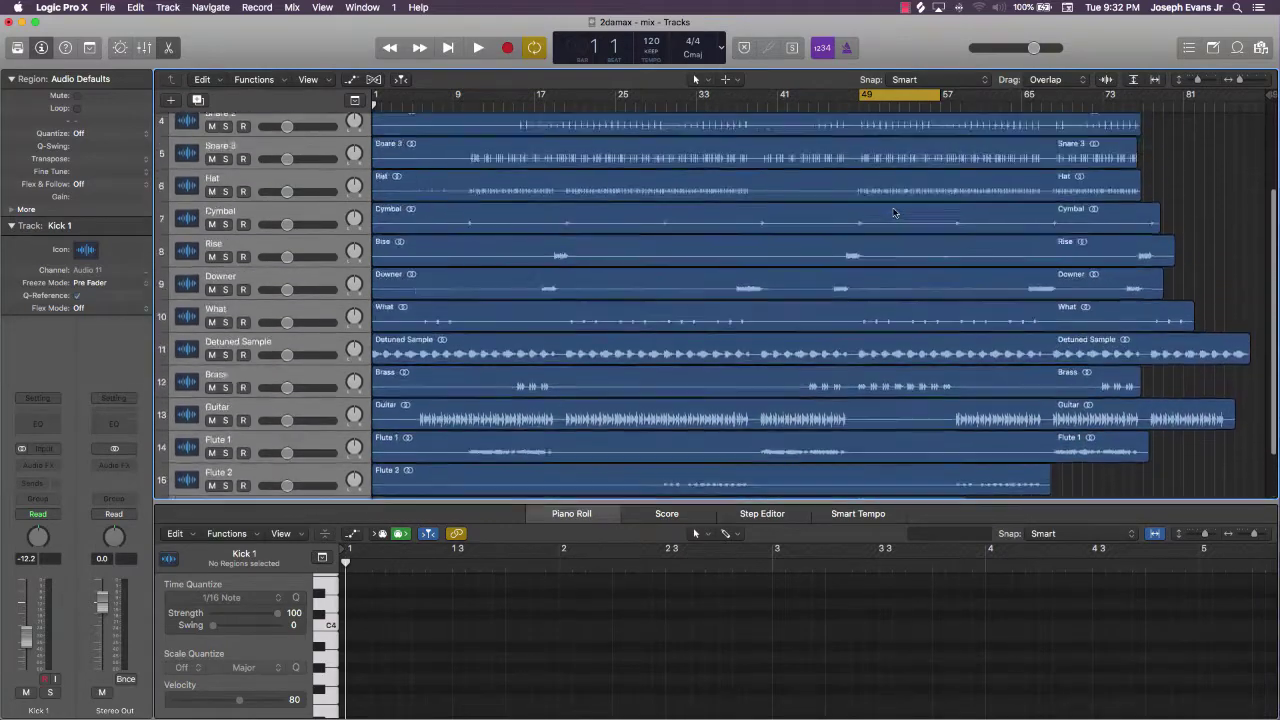
{"action": "scroll", "coordinate": [895, 212], "scroll_direction": "up", "scroll_amount": 3}
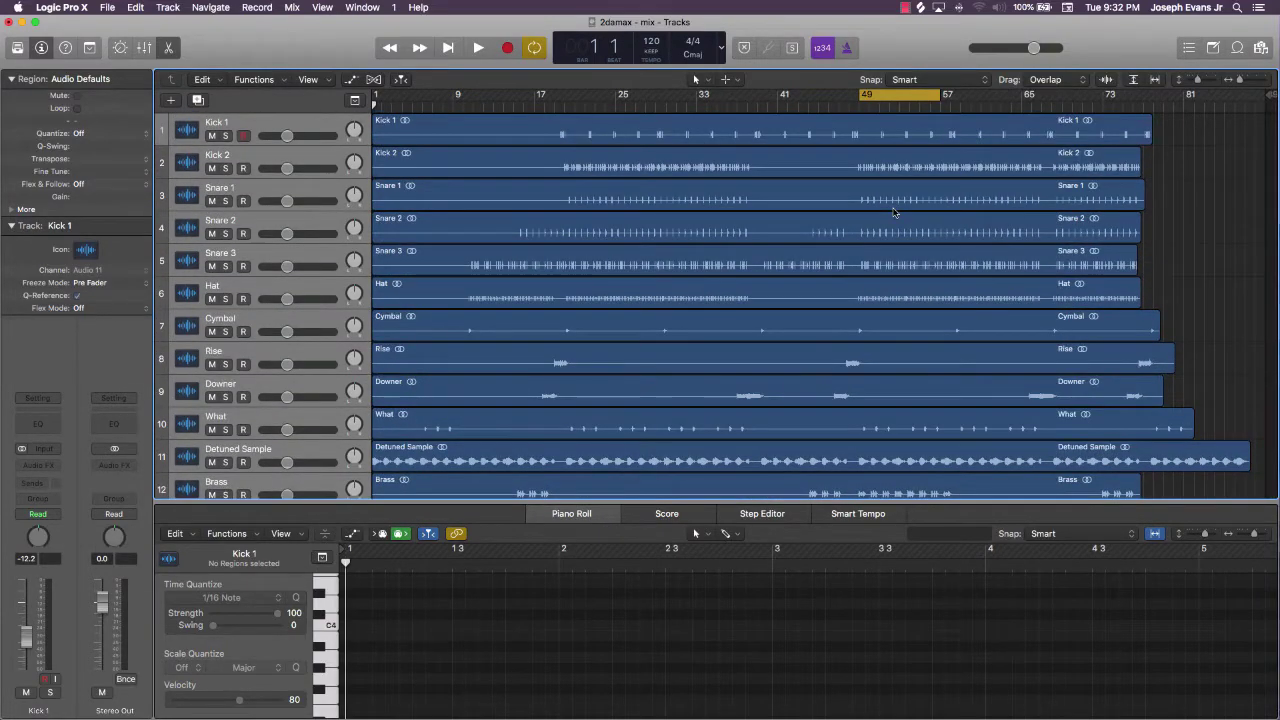
{"action": "key", "text": "space"}
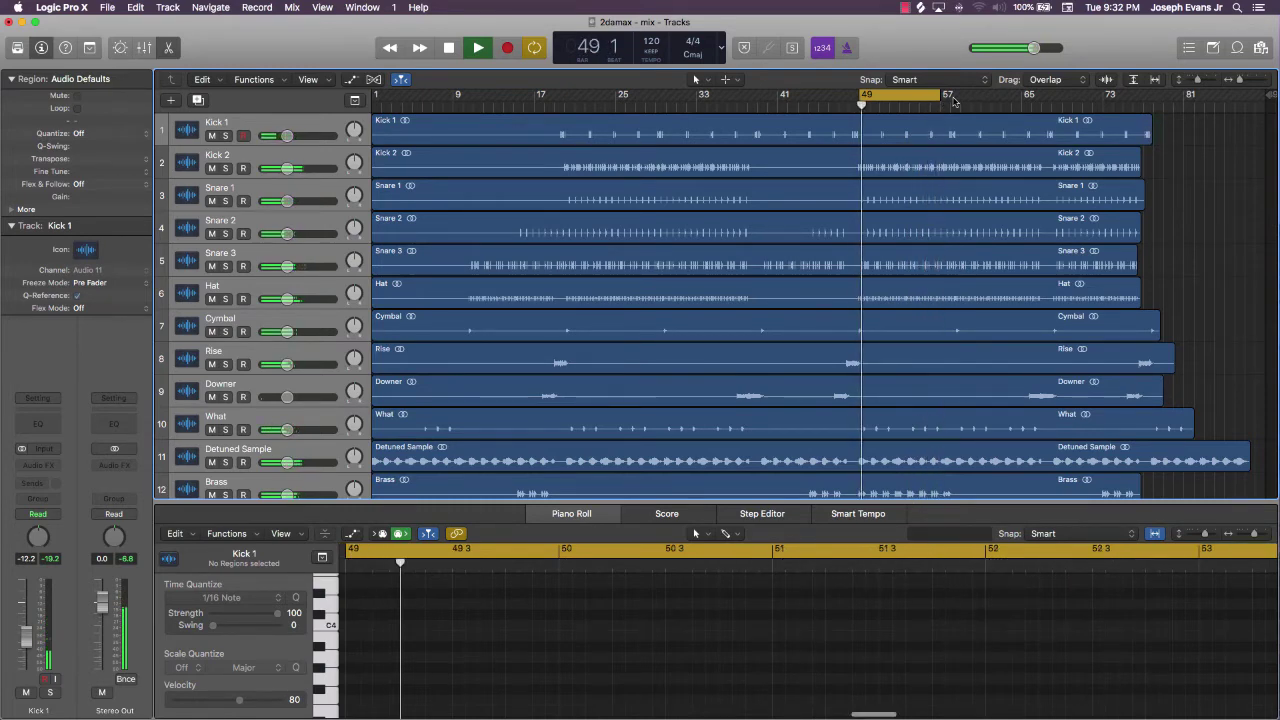
{"action": "key", "text": "space"}
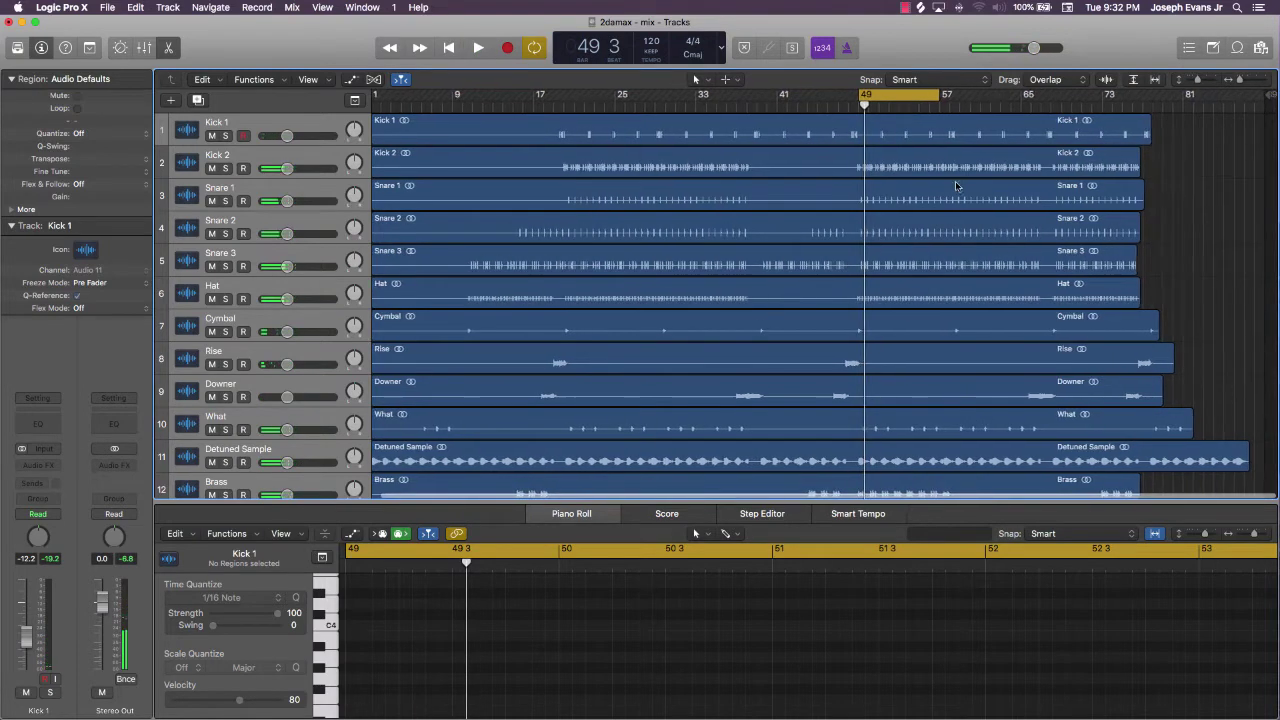
Move the cycle area to the section starting just after bar 57, play it back and stop.
{"action": "scroll", "coordinate": [912, 200], "scroll_direction": "down", "scroll_amount": 5}
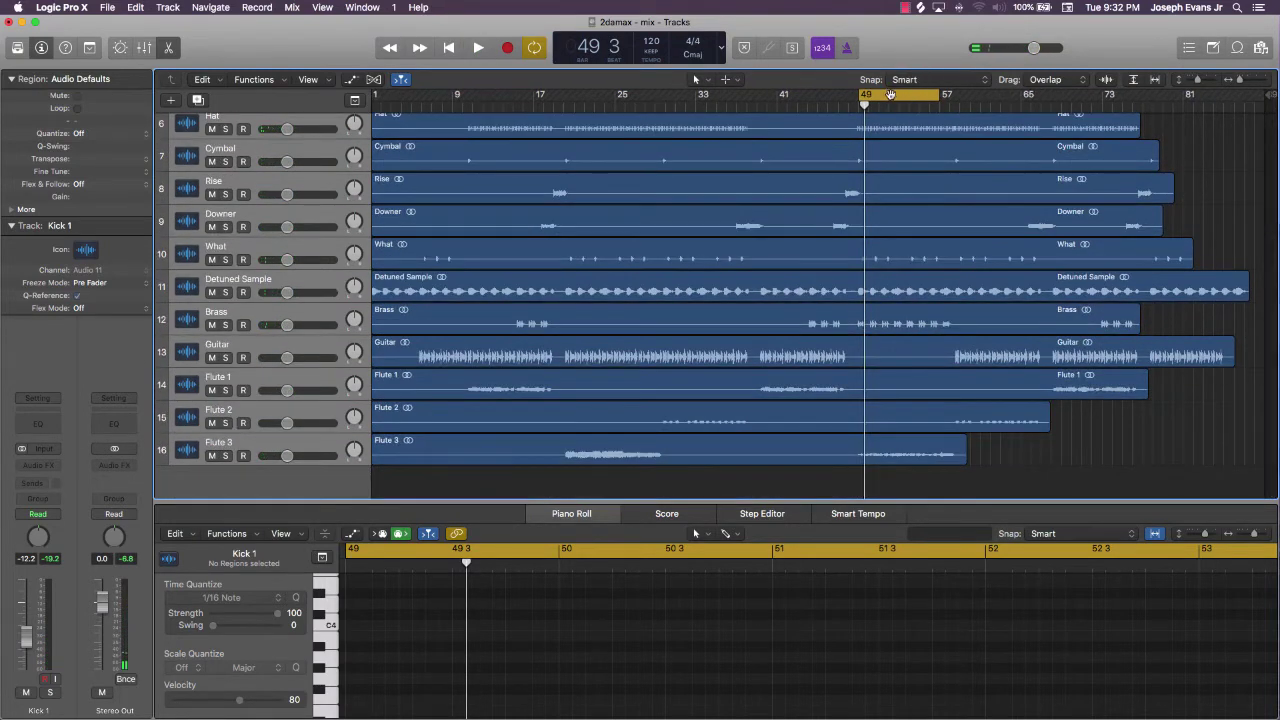
{"action": "left_click_drag", "start_coordinate": [897, 92], "coordinate": [985, 104]}
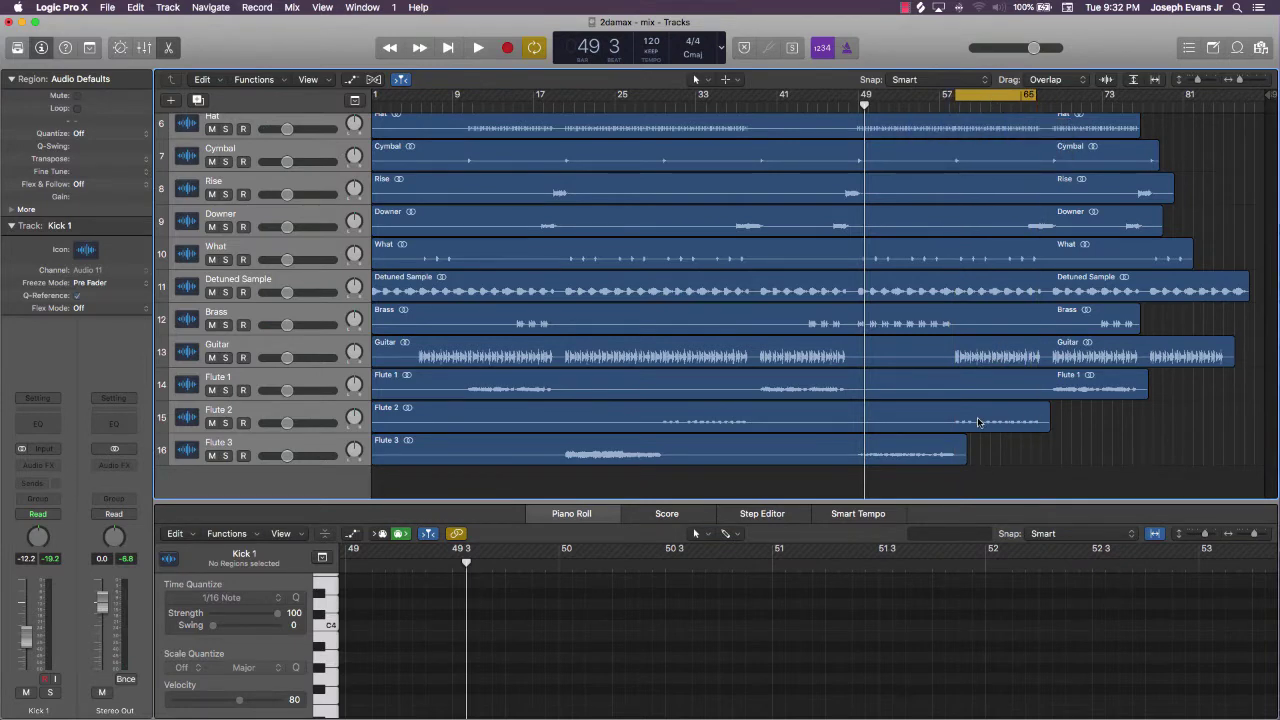
{"action": "key", "text": "space"}
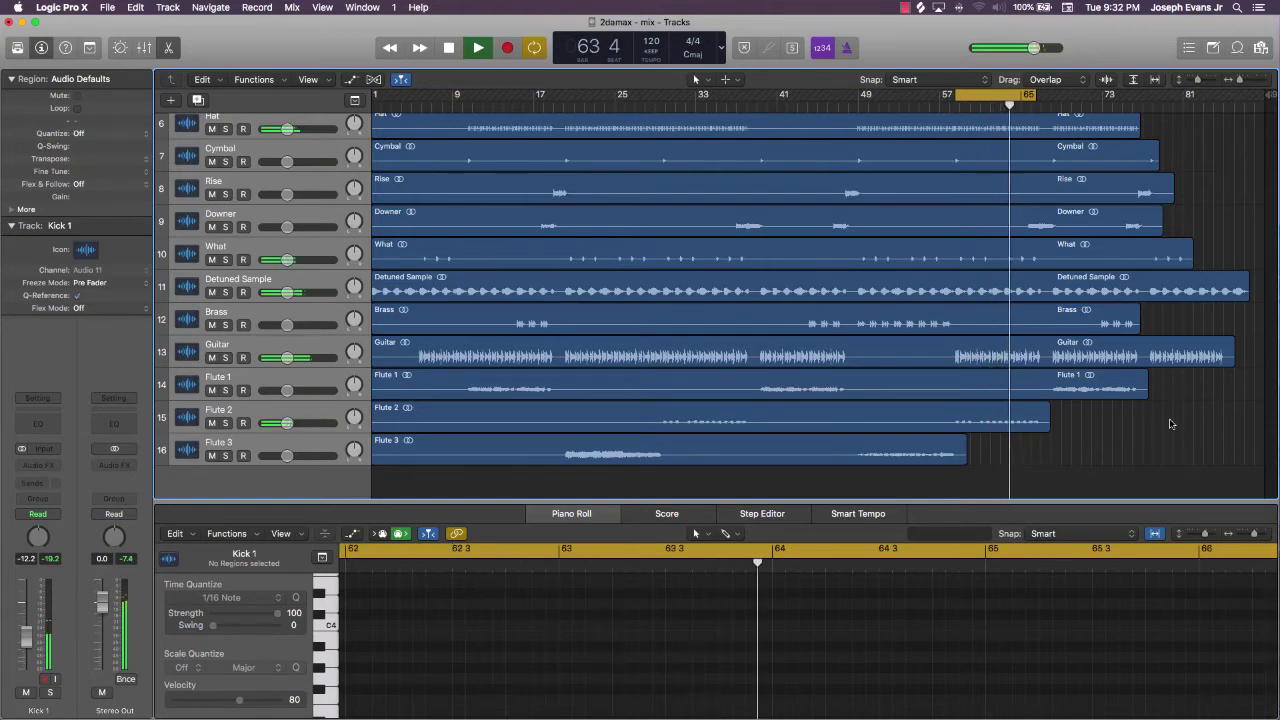
{"action": "key", "text": "space"}
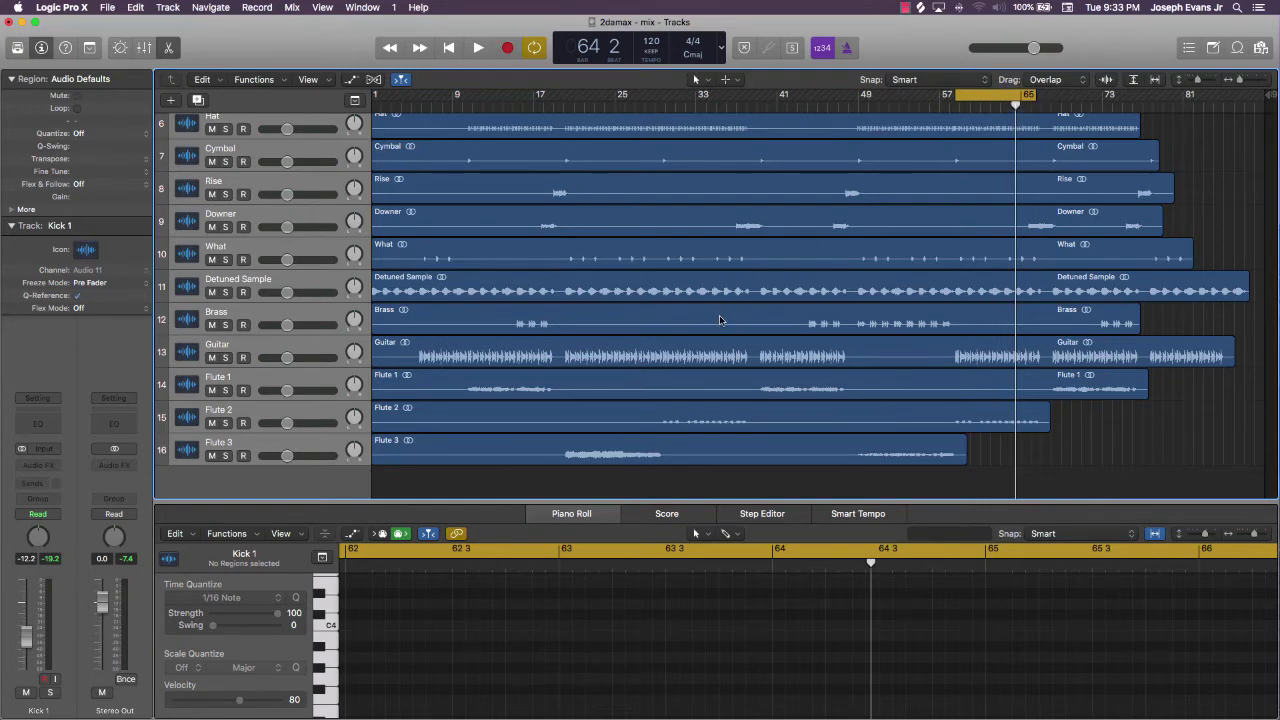
Select the Guitar track and move the cycle area back to bars 25–33.
{"action": "left_click", "coordinate": [268, 345]}
{"action": "left_click", "coordinate": [988, 355]}
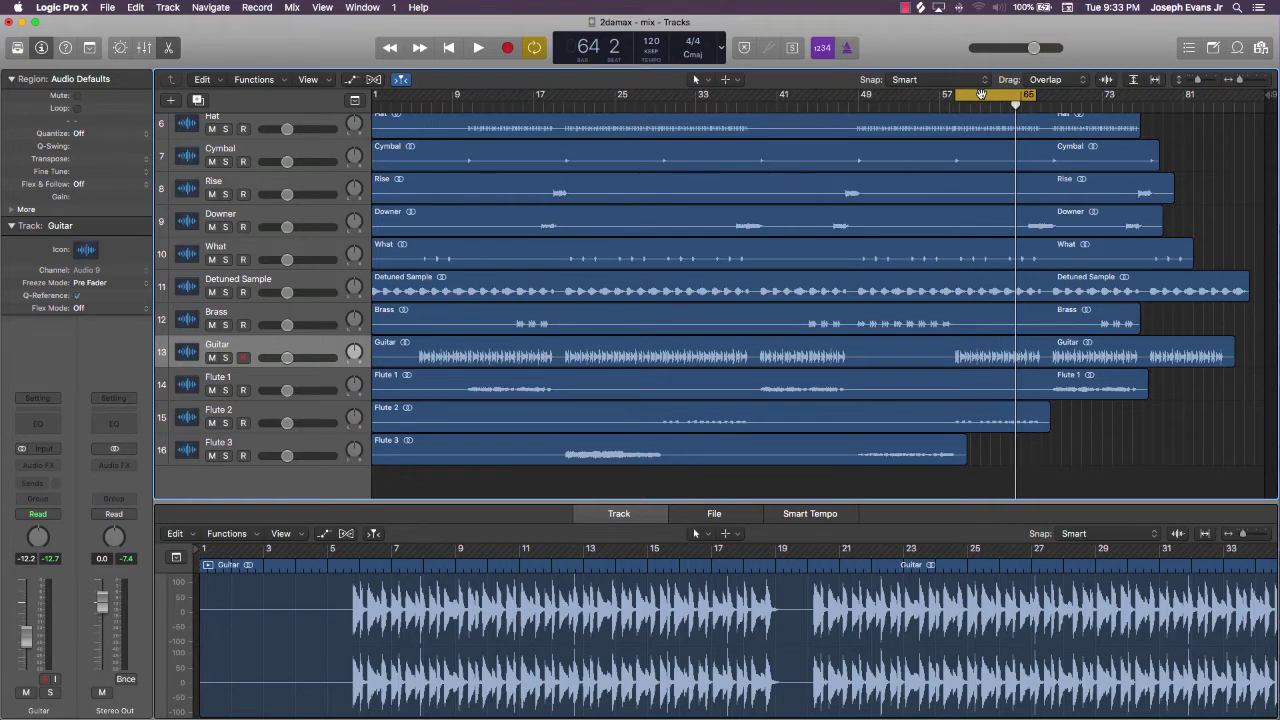
{"action": "left_click_drag", "start_coordinate": [967, 94], "coordinate": [638, 98]}
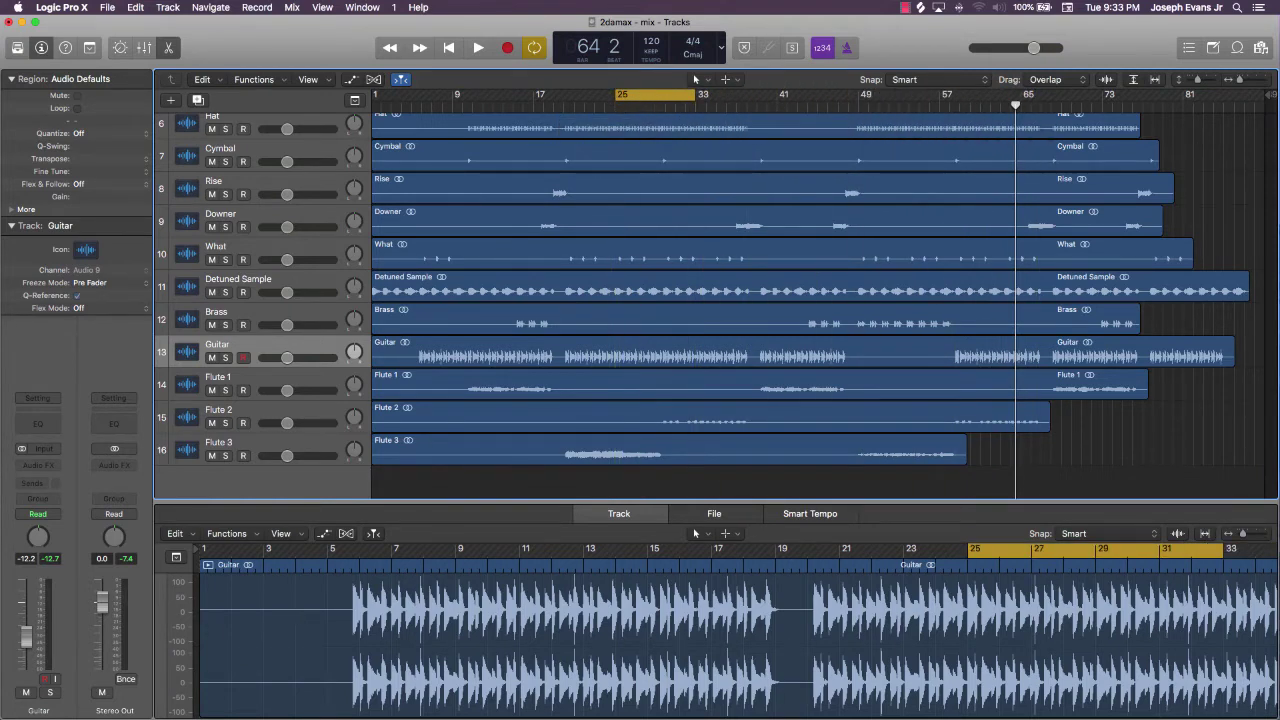
In the mixer, lower the faders of all channels from Kick 1 through Flute 3 to minus infinity, leaving only What selected.
{"action": "left_click", "coordinate": [144, 47]}
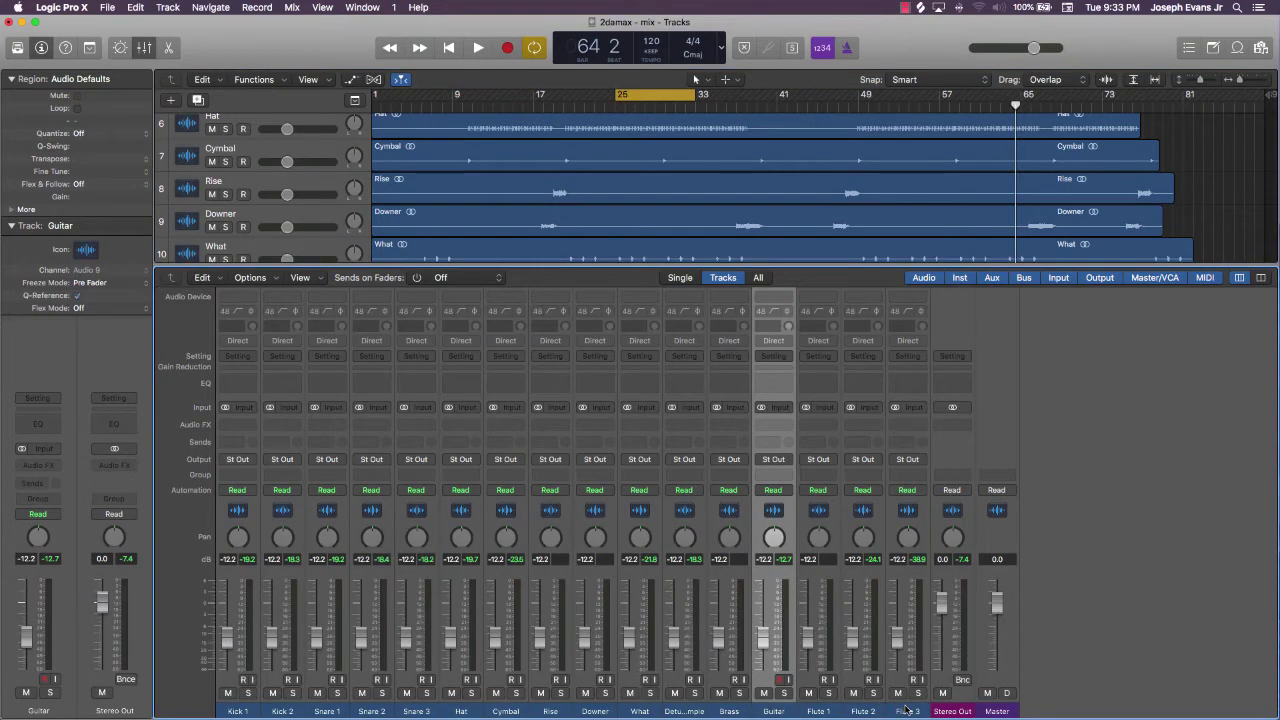
{"action": "left_click", "coordinate": [905, 709]}
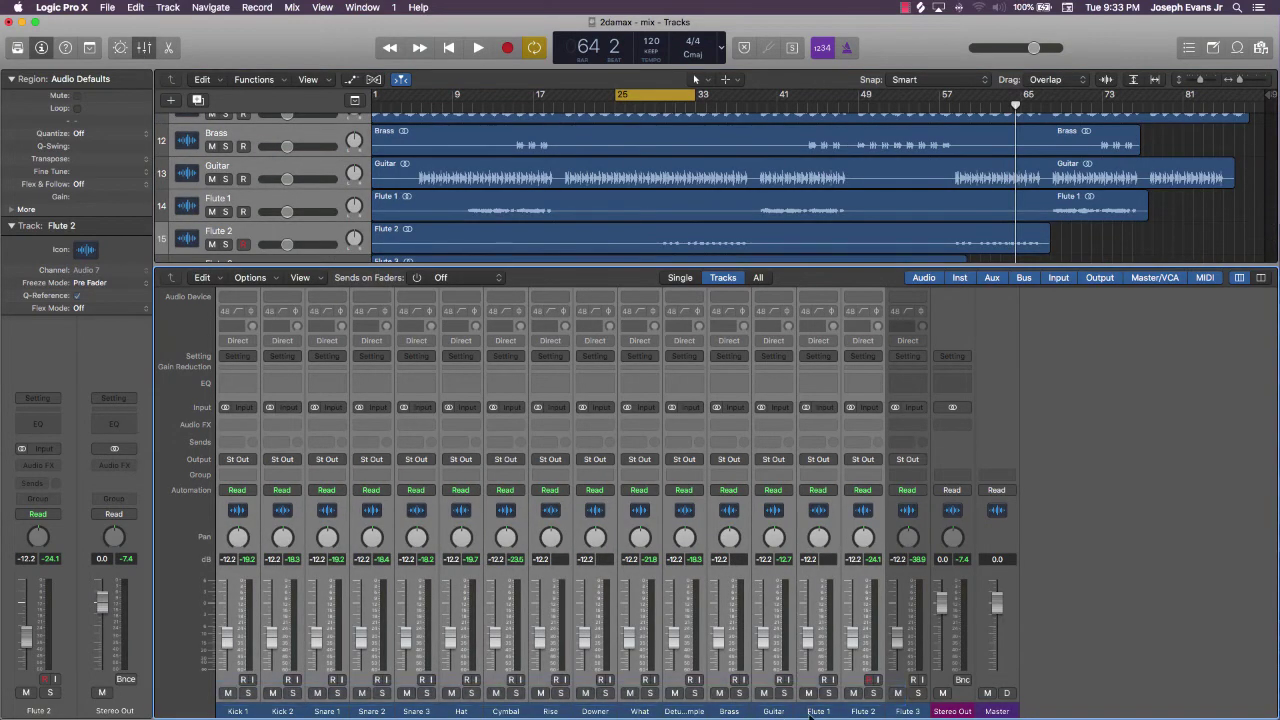
{"action": "left_click", "coordinate": [916, 711]}
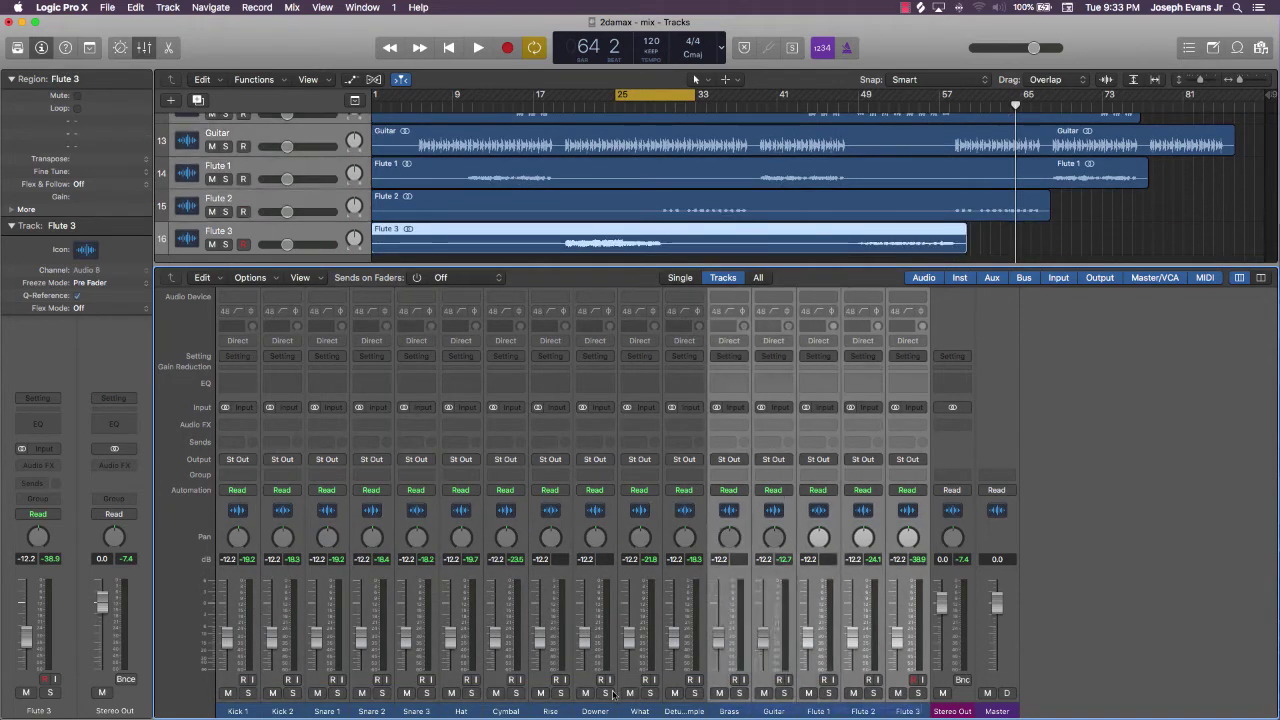
{"action": "left_click_drag", "start_coordinate": [228, 643], "coordinate": [229, 672]}
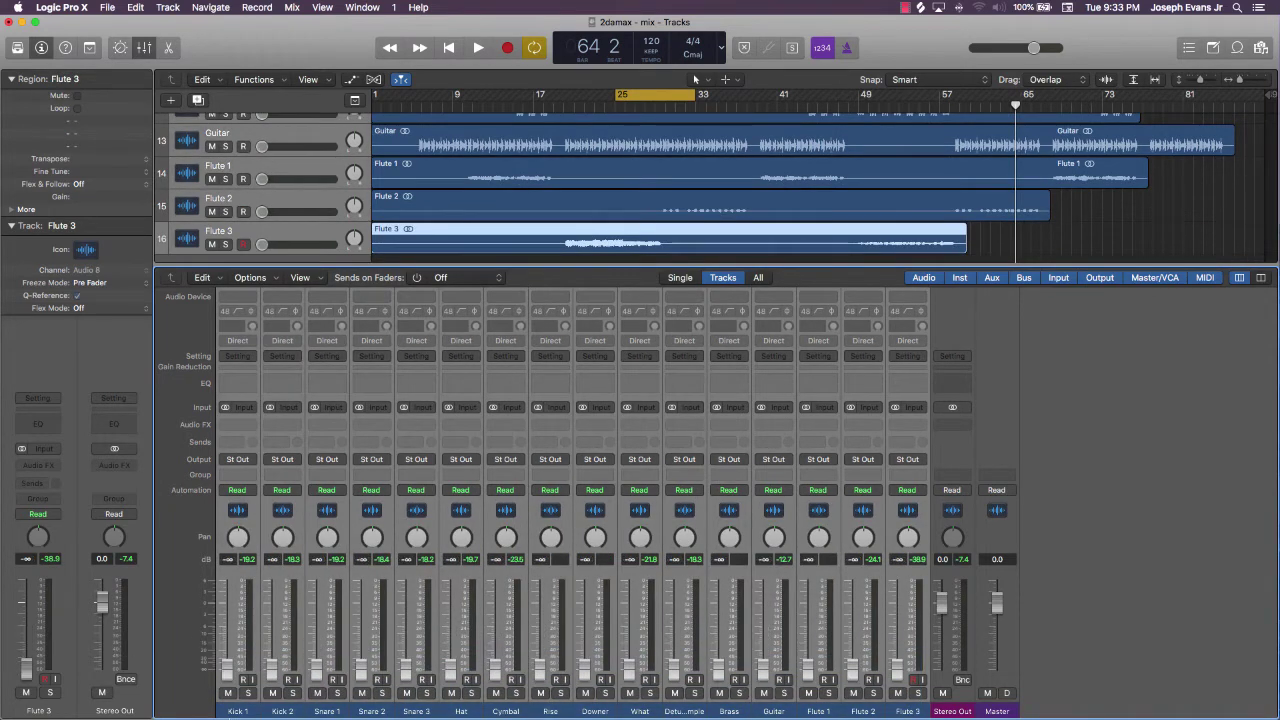
{"action": "left_click", "coordinate": [639, 705]}
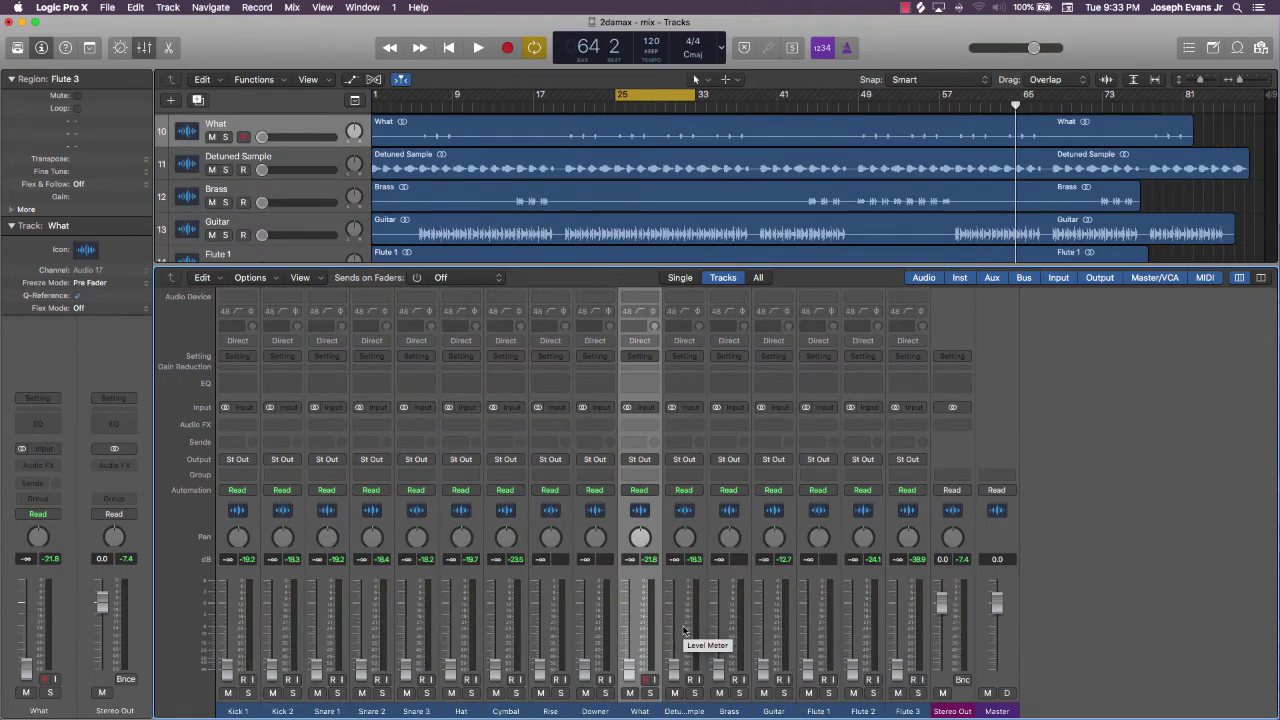
{"action": "key", "text": "p"}
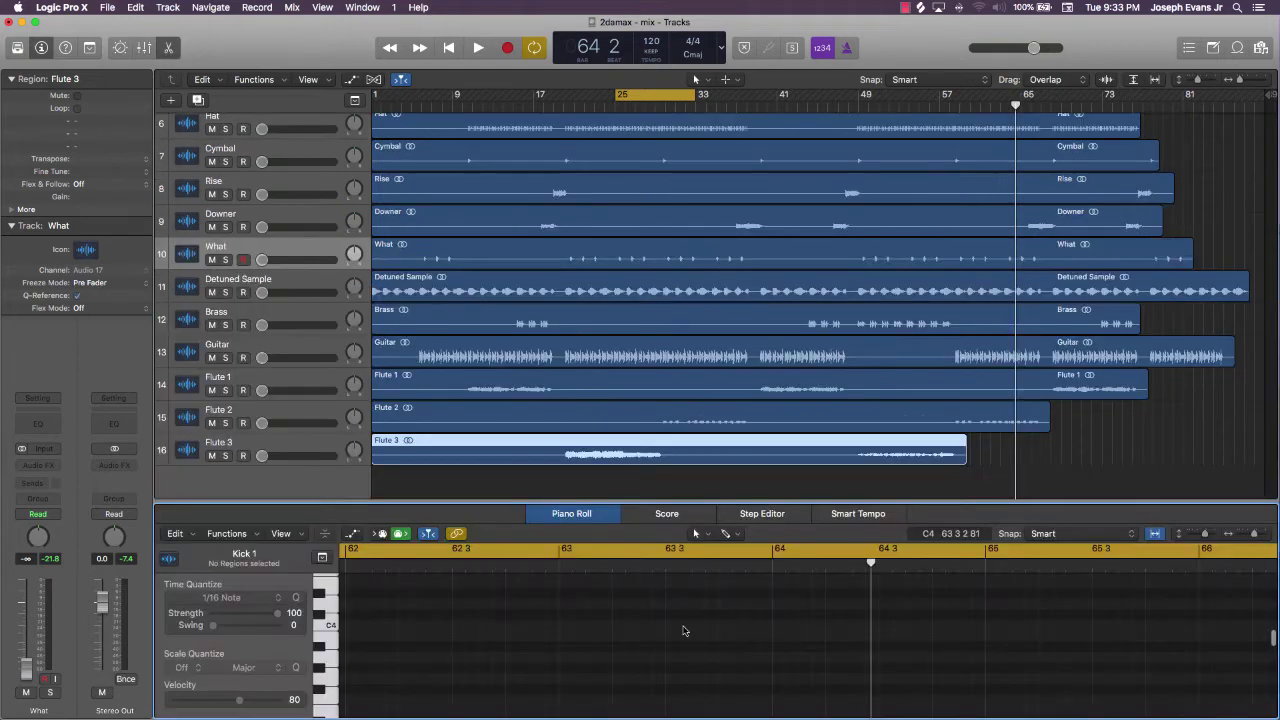
{"action": "left_click", "coordinate": [1051, 440]}
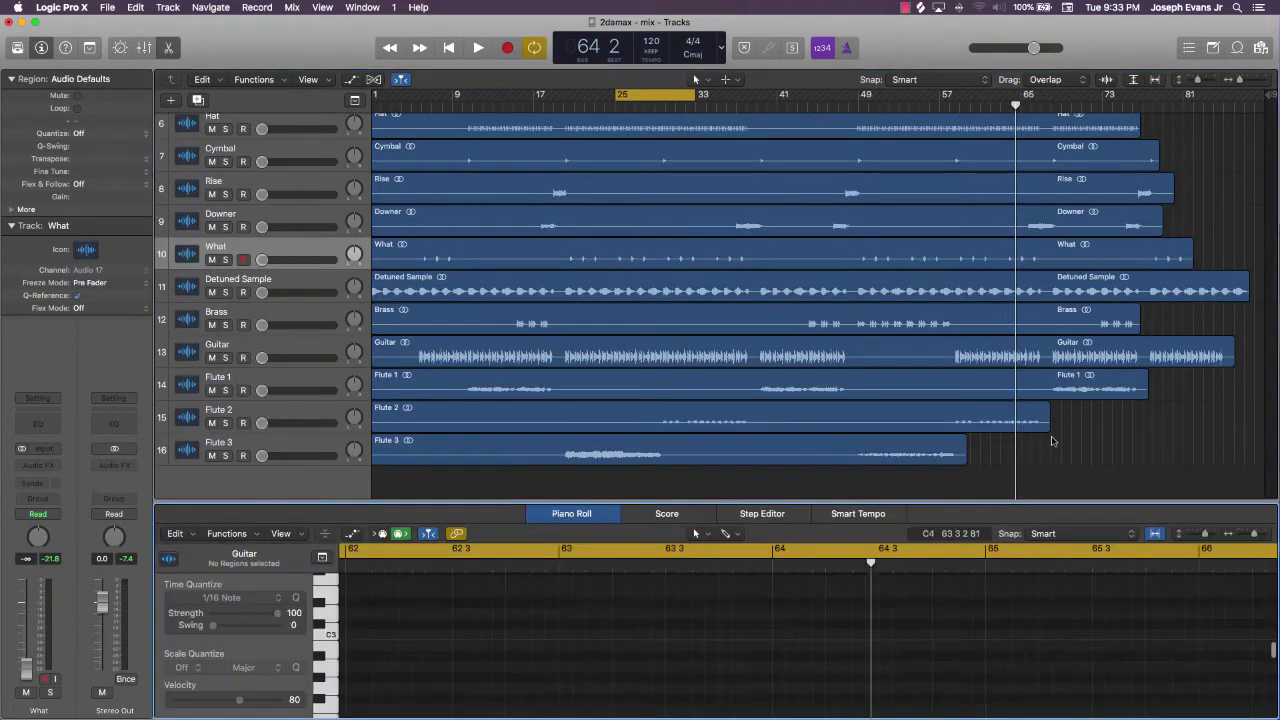
{"action": "key", "text": "p"}
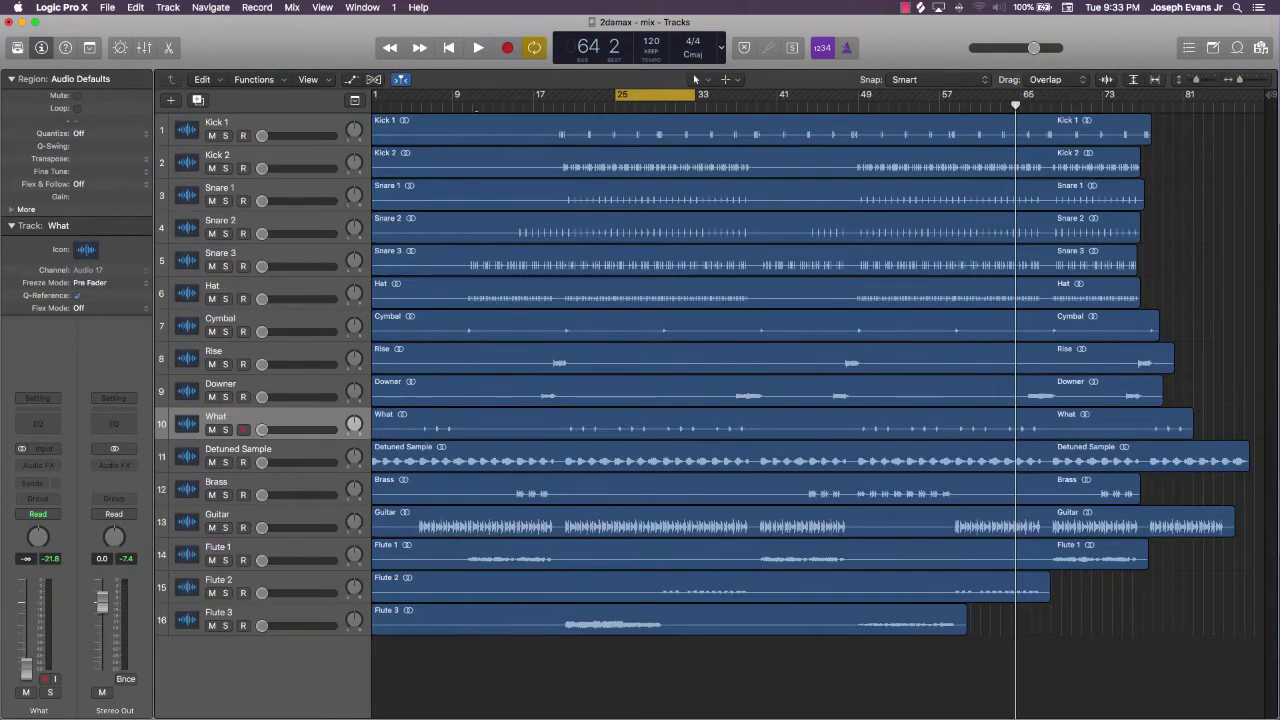
{"action": "left_click", "coordinate": [143, 47]}
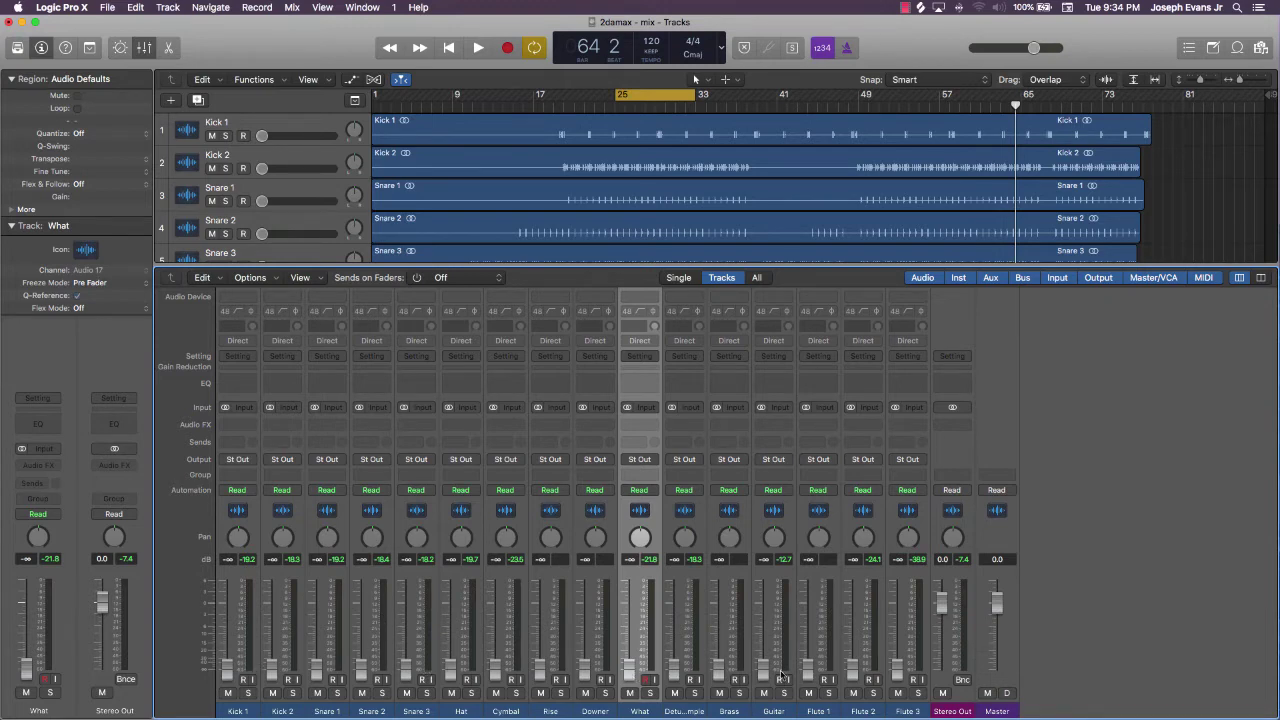
Raise the Guitar fader to 0.0 dB and, while the loop plays, bring Kick 1 up to about 0.3 dB.
{"action": "left_click_drag", "start_coordinate": [763, 670], "coordinate": [763, 597]}
{"action": "key", "text": "space"}
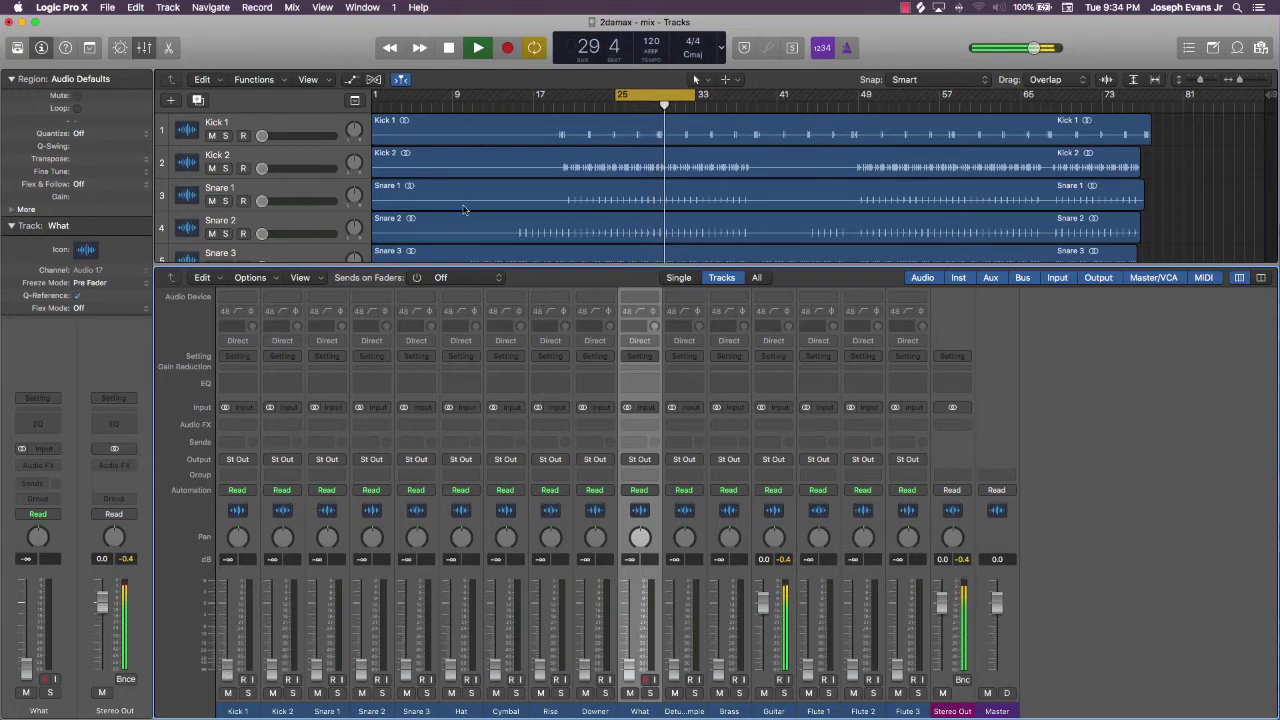
{"action": "scroll", "coordinate": [470, 188], "scroll_direction": "up", "scroll_amount": 2}
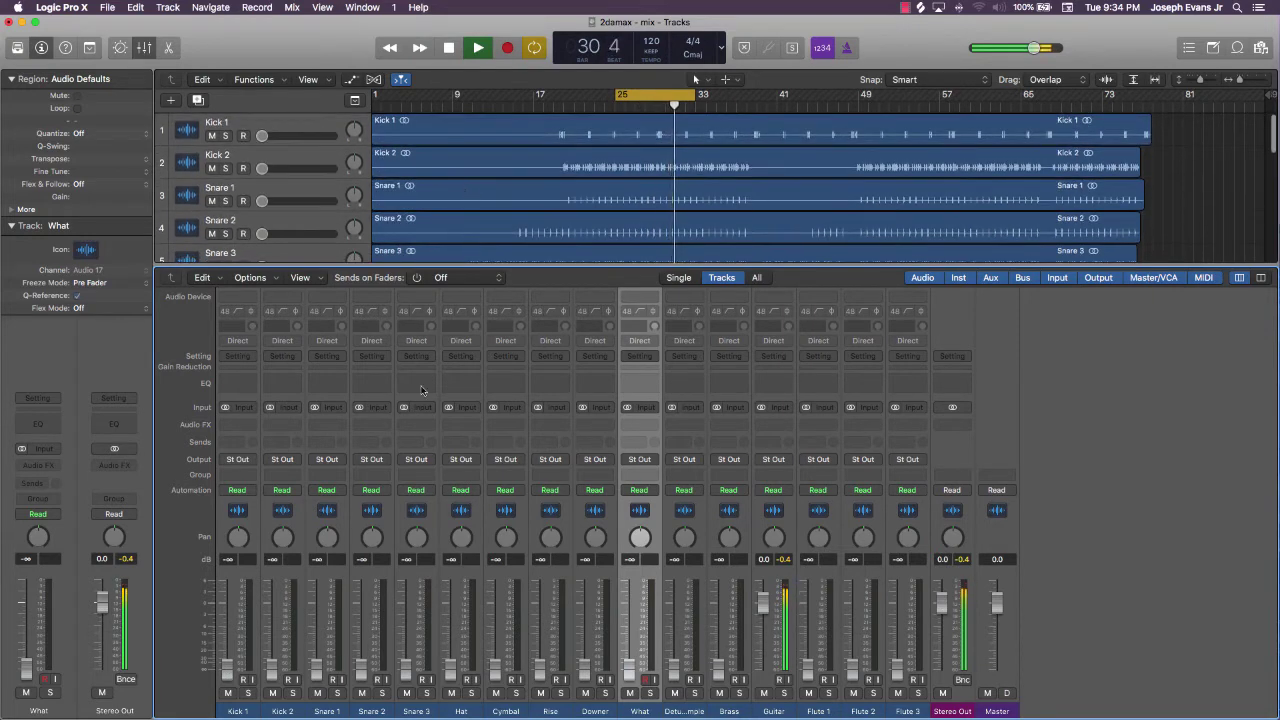
{"action": "left_click_drag", "start_coordinate": [230, 683], "coordinate": [228, 600]}
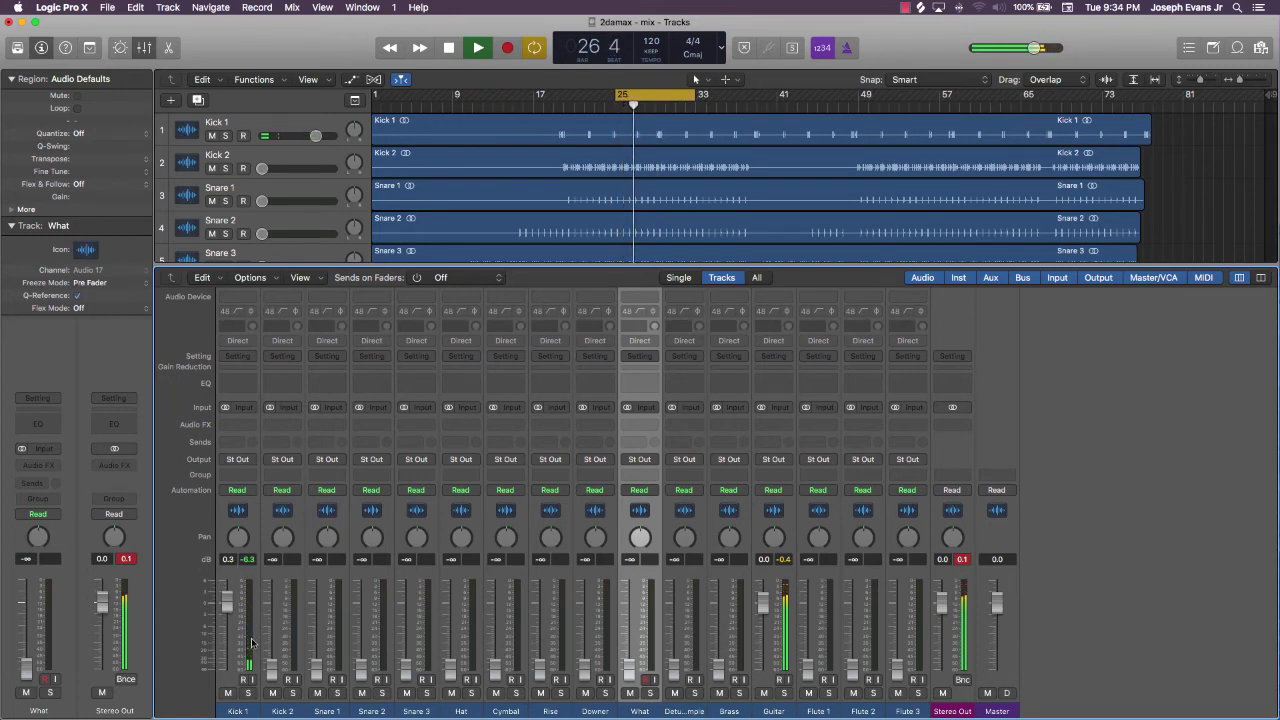
{"action": "key", "text": "space"}
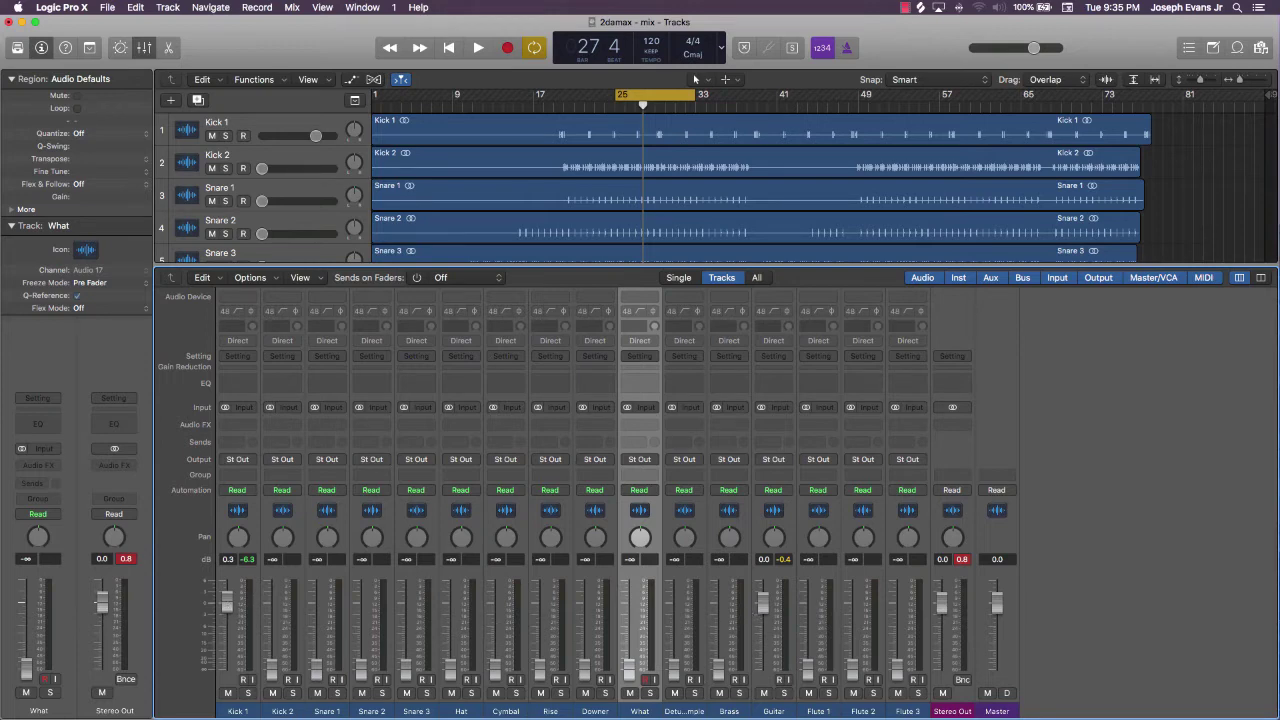
With the loop playing, set Kick 1 and Kick 2 to −0.5 dB, Snare 1 to −3.2, Snare 2 to −1.9 and Snare 3 to −3.9 dB.
{"action": "left_click_drag", "start_coordinate": [227, 600], "coordinate": [228, 608]}
{"action": "key", "text": "space"}
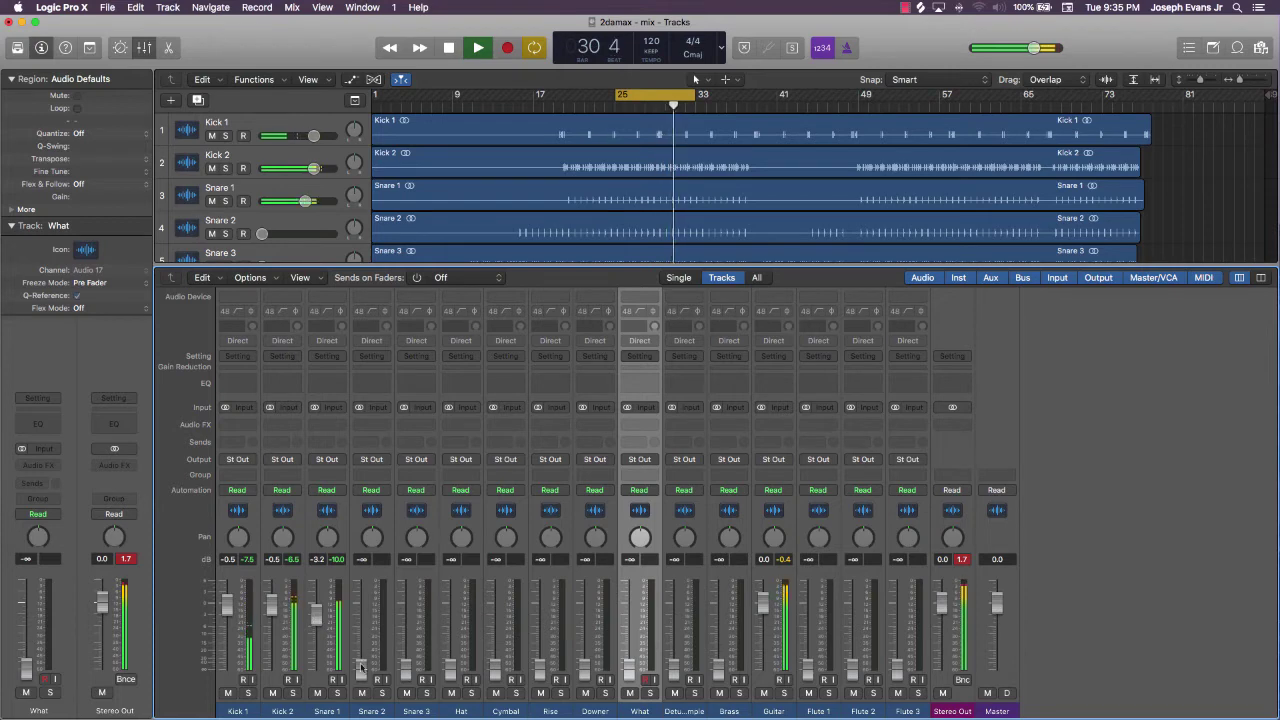
{"action": "left_click_drag", "start_coordinate": [361, 673], "coordinate": [361, 607]}
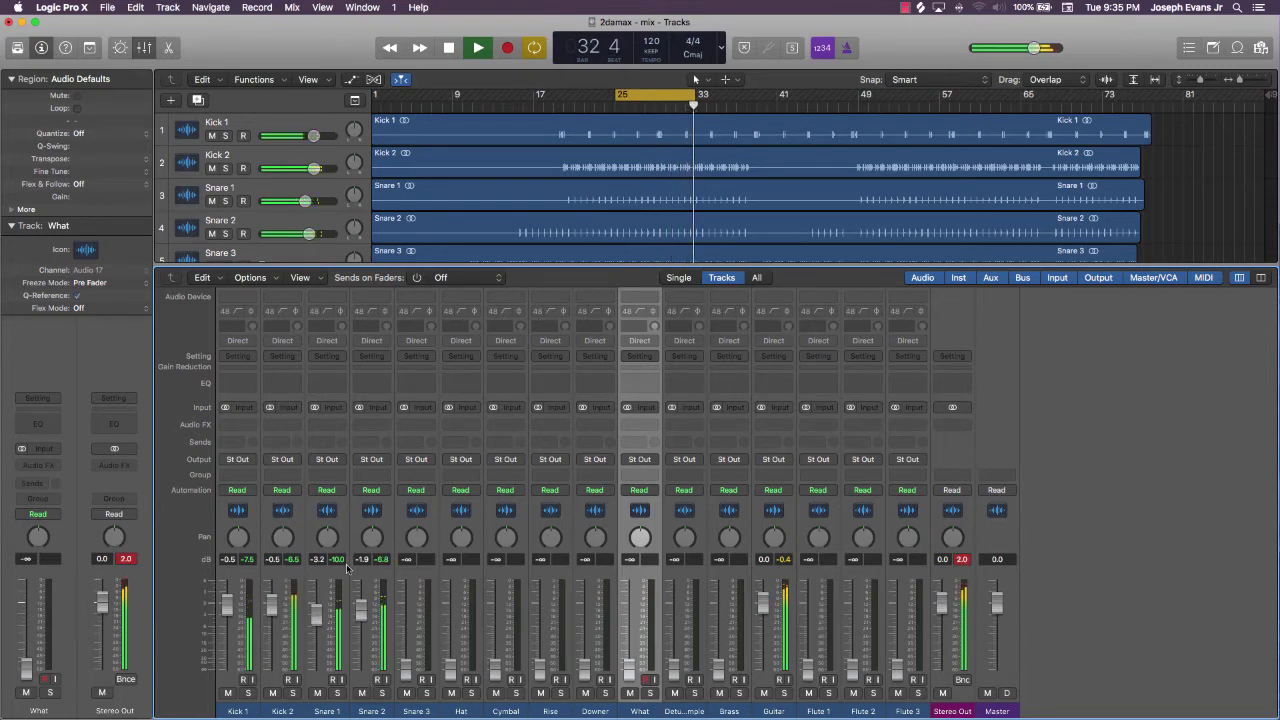
{"action": "left_click_drag", "start_coordinate": [405, 668], "coordinate": [405, 618]}
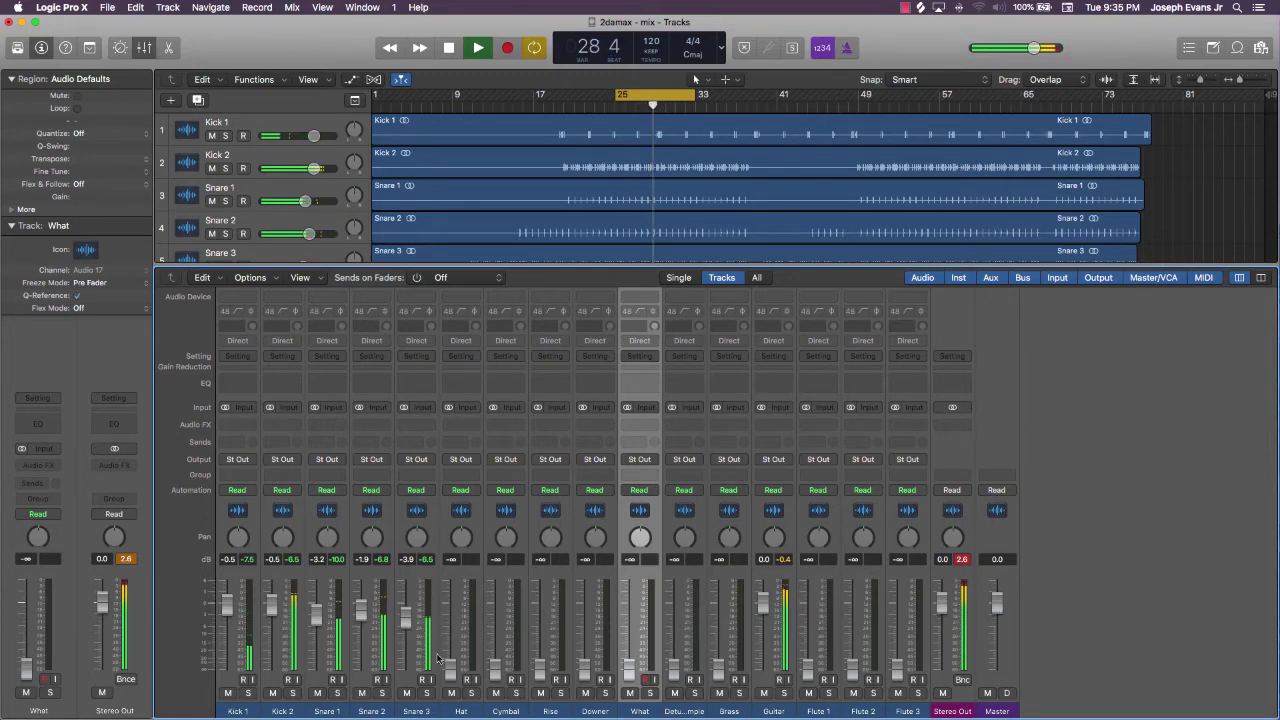
Raise the Hat fader to −5.5 dB, Cymbal to −6.4 dB and Rise to −5.7 dB during playback.
{"action": "left_click_drag", "start_coordinate": [450, 668], "coordinate": [450, 624]}
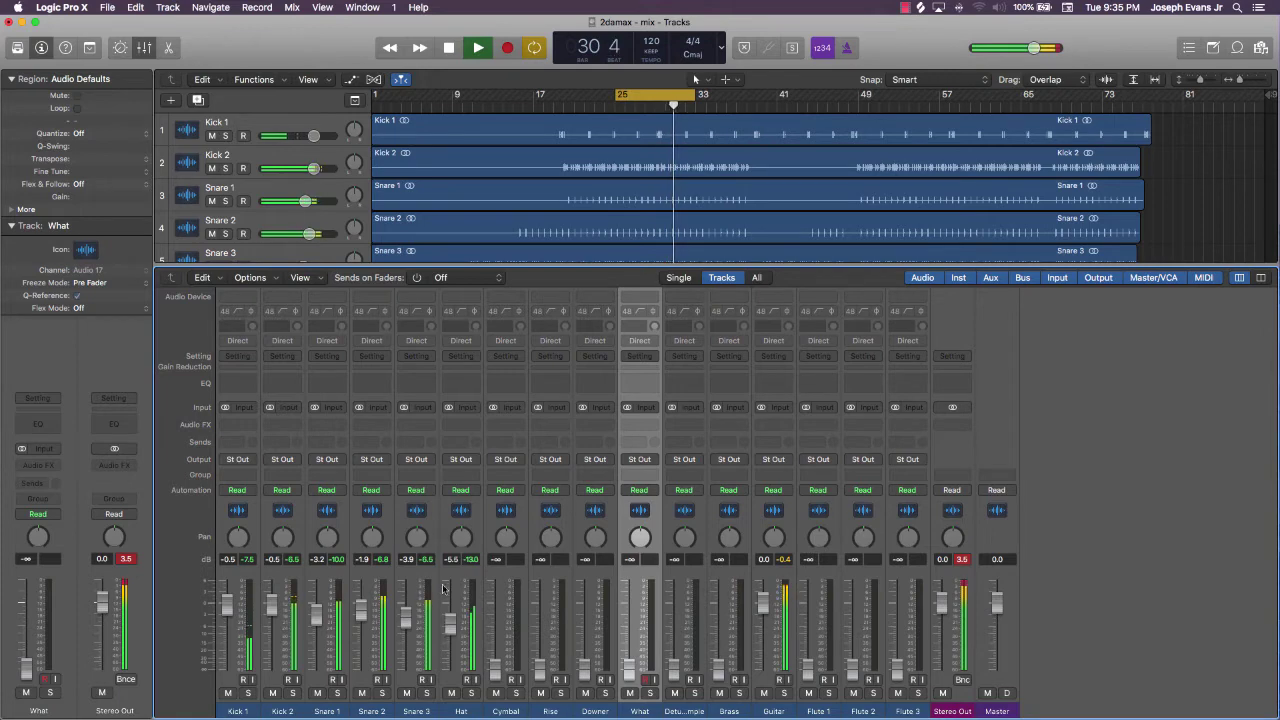
{"action": "left_click_drag", "start_coordinate": [494, 666], "coordinate": [539, 623]}
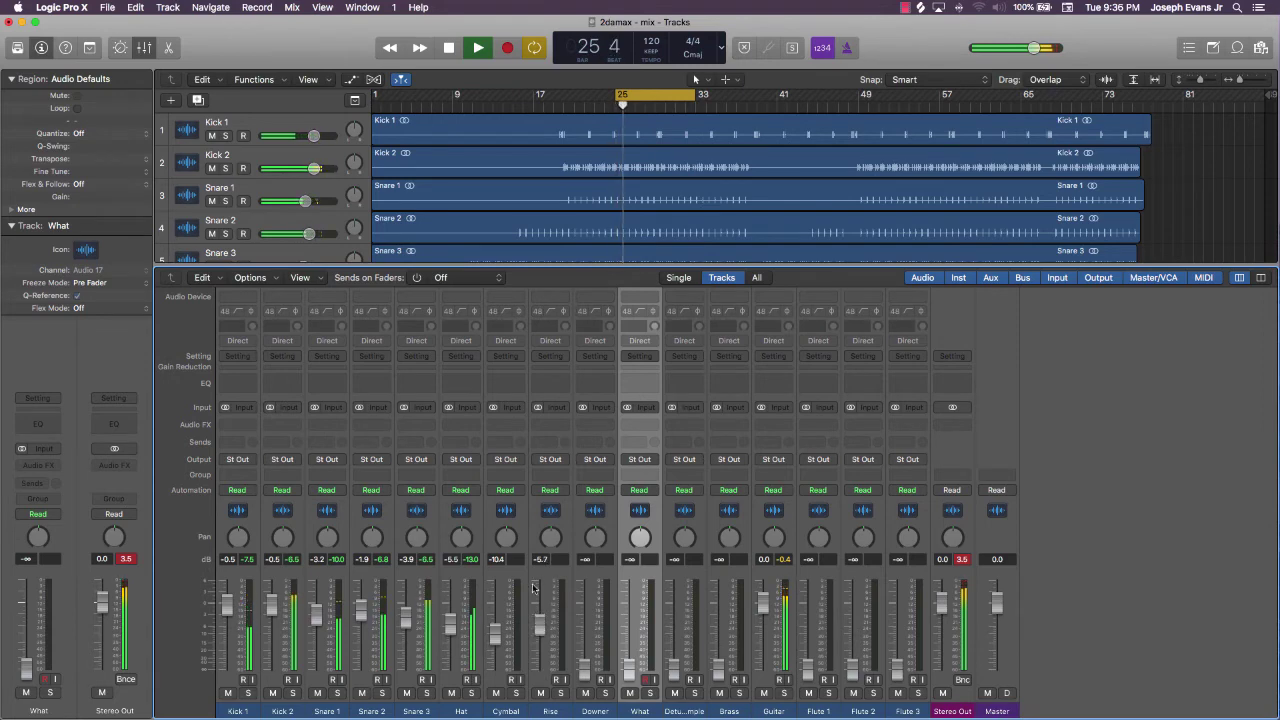
{"action": "scroll", "coordinate": [605, 236], "scroll_direction": "down", "scroll_amount": 5}
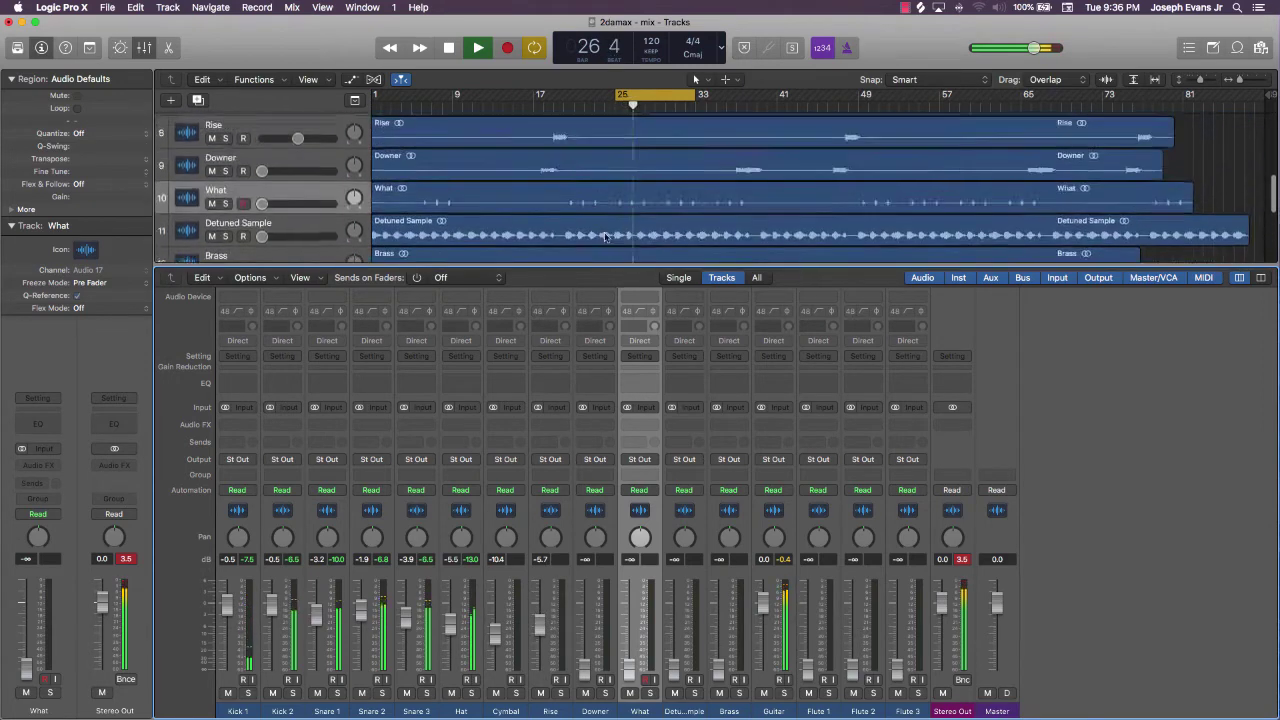
{"action": "scroll", "coordinate": [605, 236], "scroll_direction": "up", "scroll_amount": 2}
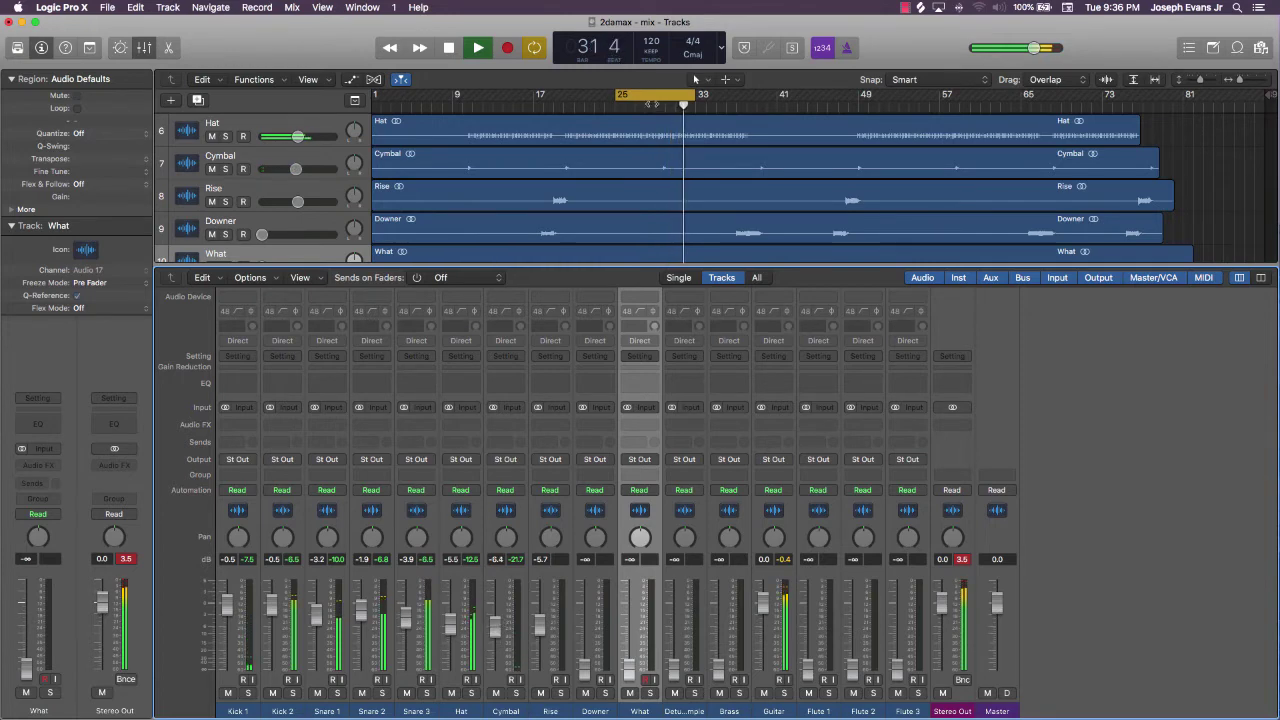
Move the cycle area to bars 17–25 and, while it plays, set Downer to −9.8 dB and Rise to −9.0 dB.
{"action": "key", "text": "space"}
{"action": "left_click_drag", "start_coordinate": [651, 103], "coordinate": [572, 103]}
{"action": "key", "text": "space"}
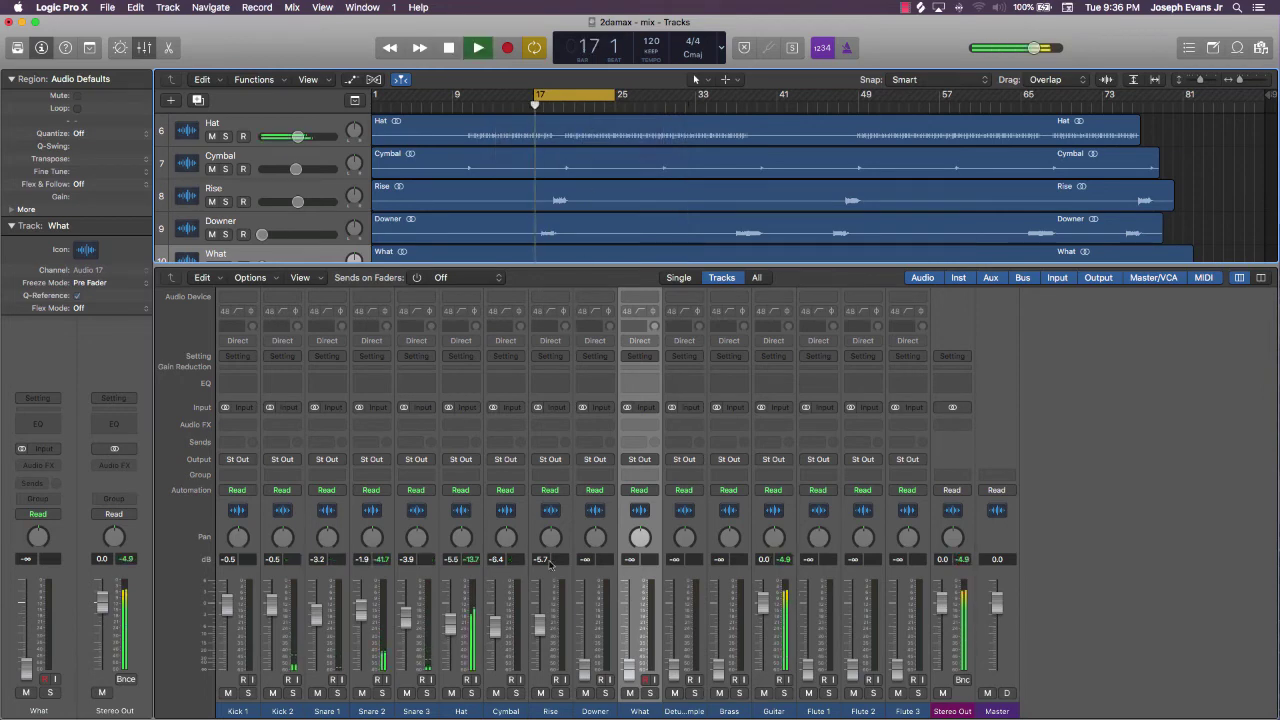
{"action": "left_click_drag", "start_coordinate": [582, 668], "coordinate": [586, 603]}
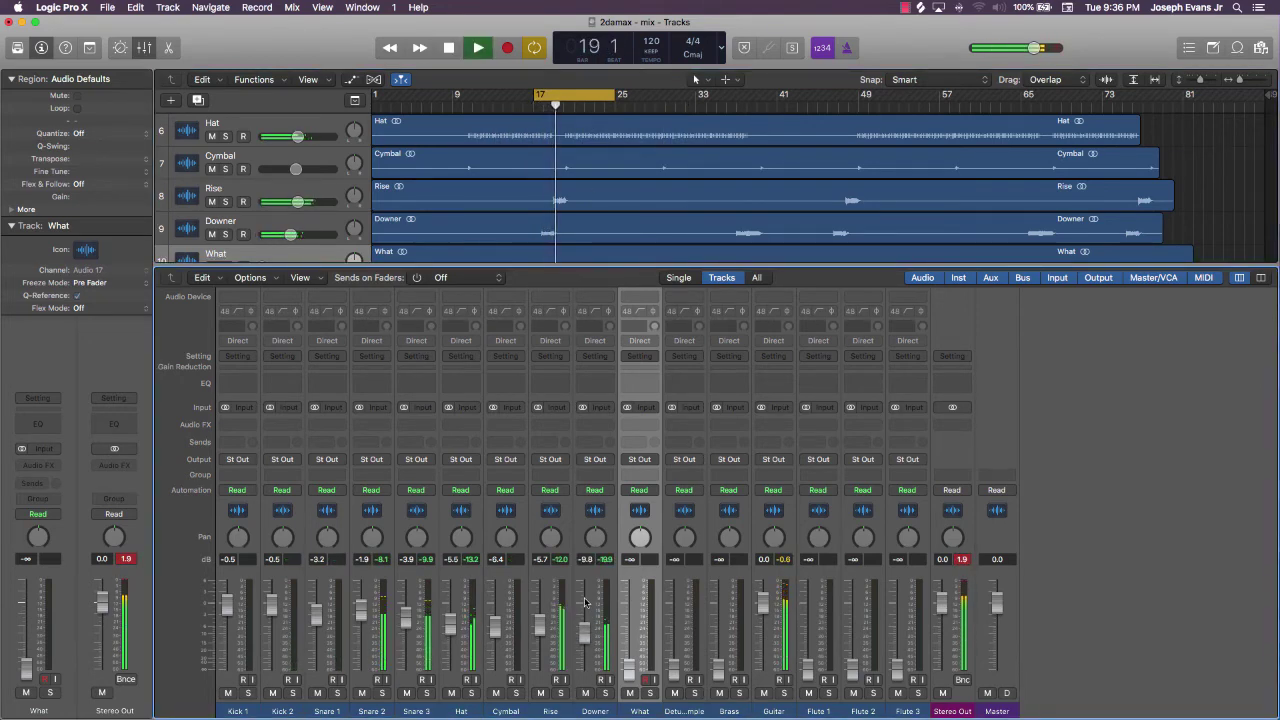
{"action": "left_click_drag", "start_coordinate": [540, 622], "coordinate": [538, 641]}
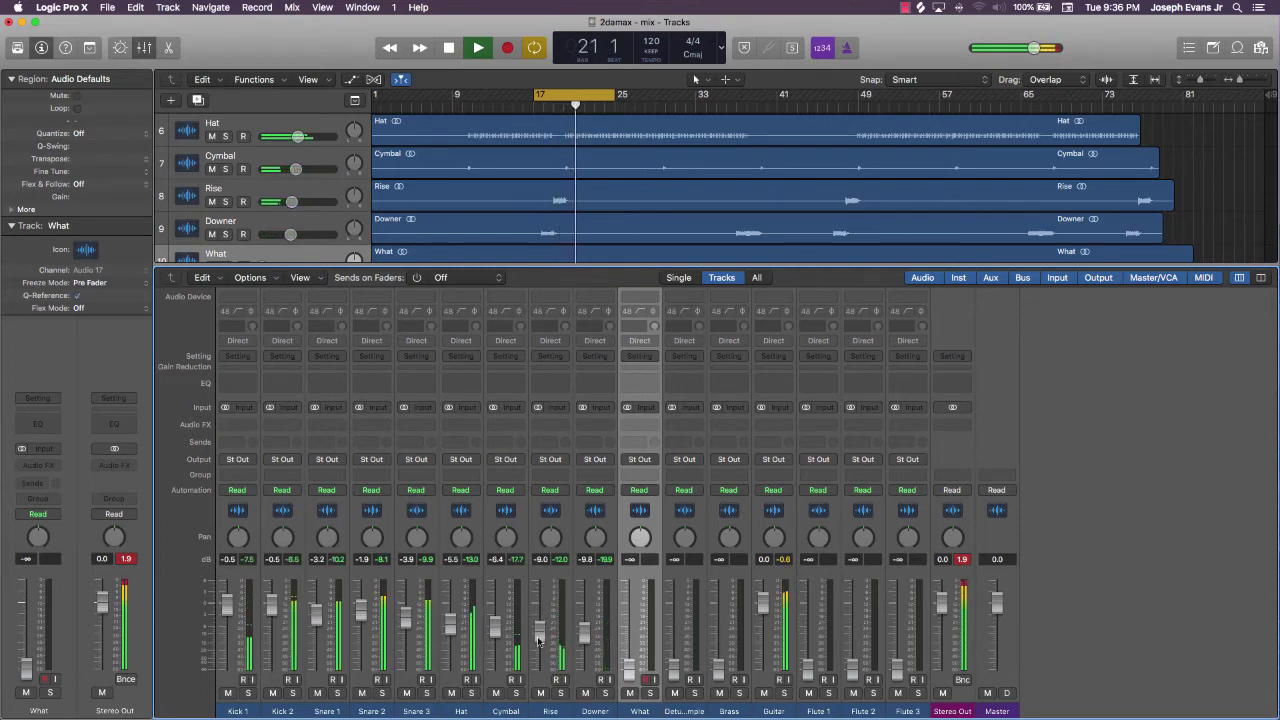
{"action": "key", "text": "space"}
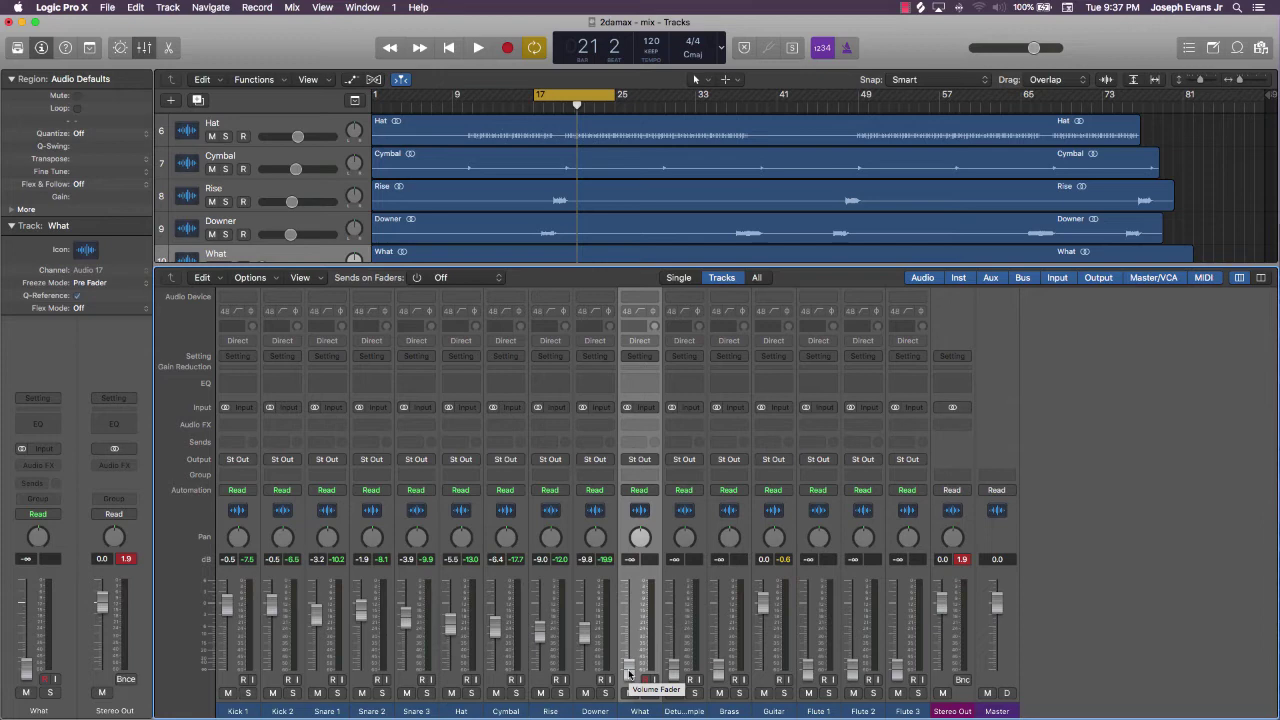
While the loop plays, raise What to −7.2 dB, Detuned Sample to −1.2 dB and Brass to −9.6 dB, and trim Guitar to −0.6 dB.
{"action": "key", "text": "space"}
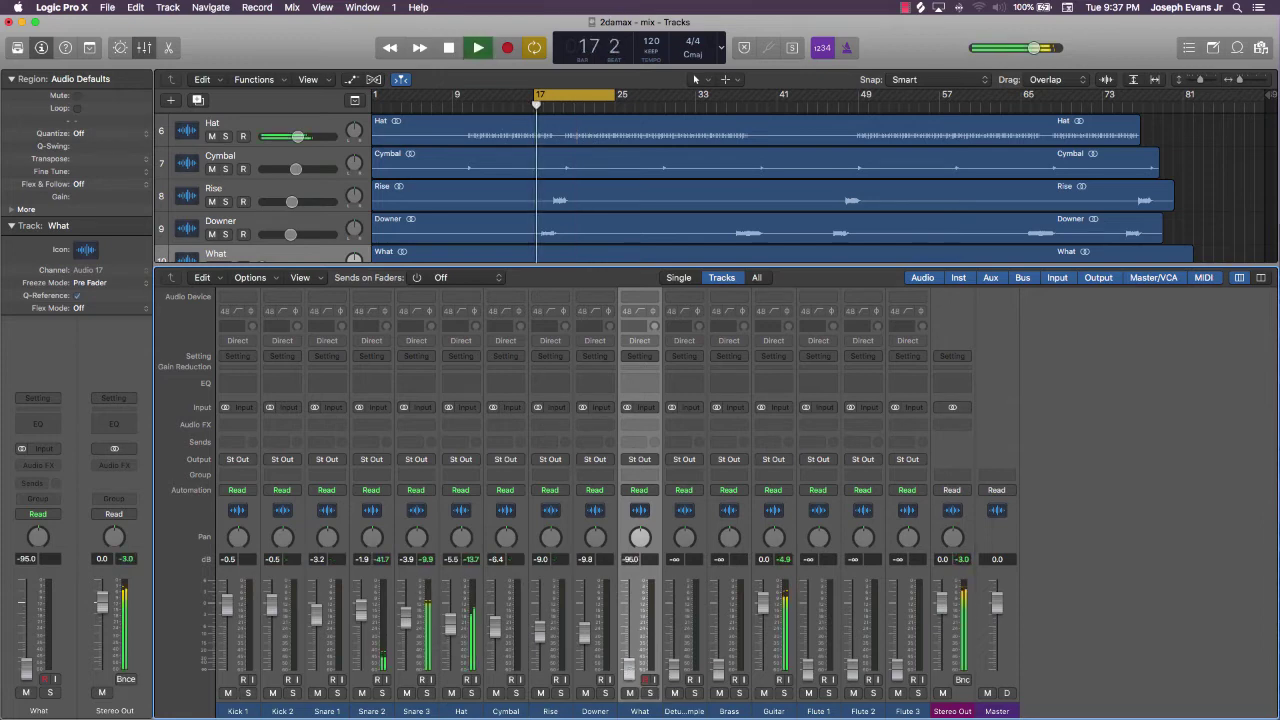
{"action": "left_click_drag", "start_coordinate": [629, 675], "coordinate": [629, 645]}
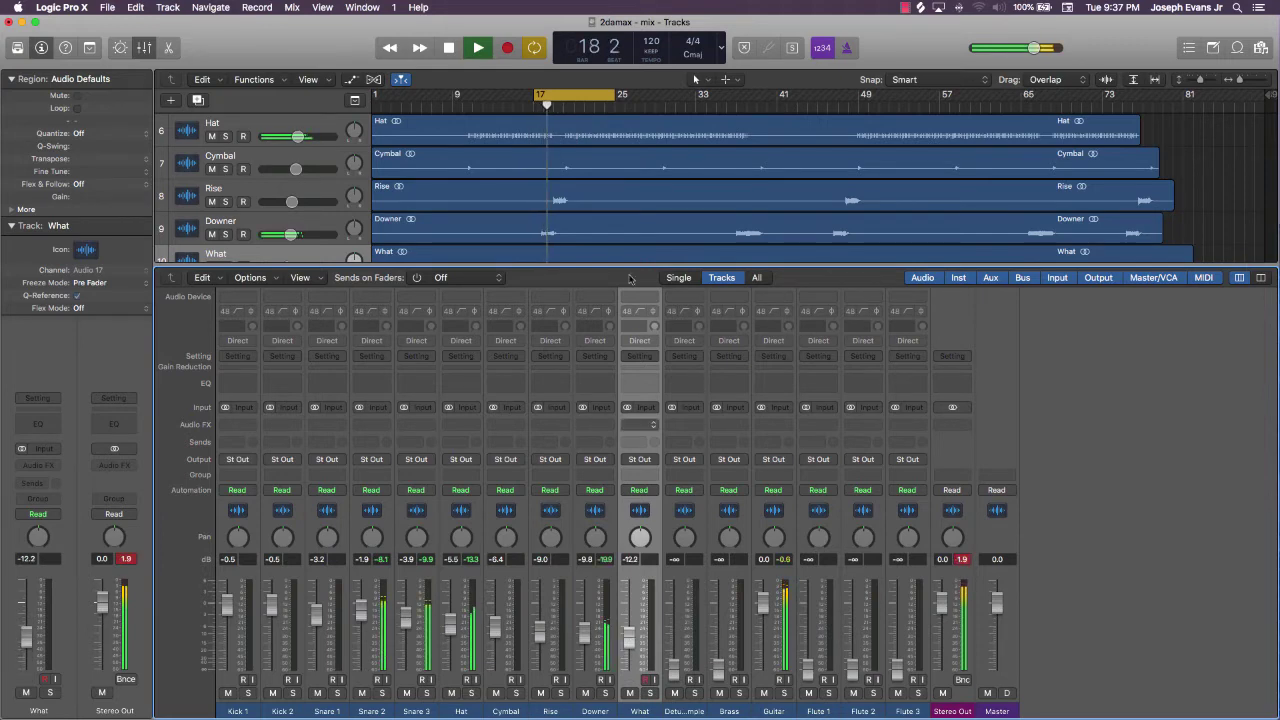
{"action": "scroll", "coordinate": [598, 233], "scroll_direction": "down", "scroll_amount": 5}
{"action": "scroll", "coordinate": [598, 233], "scroll_direction": "down", "scroll_amount": 3}
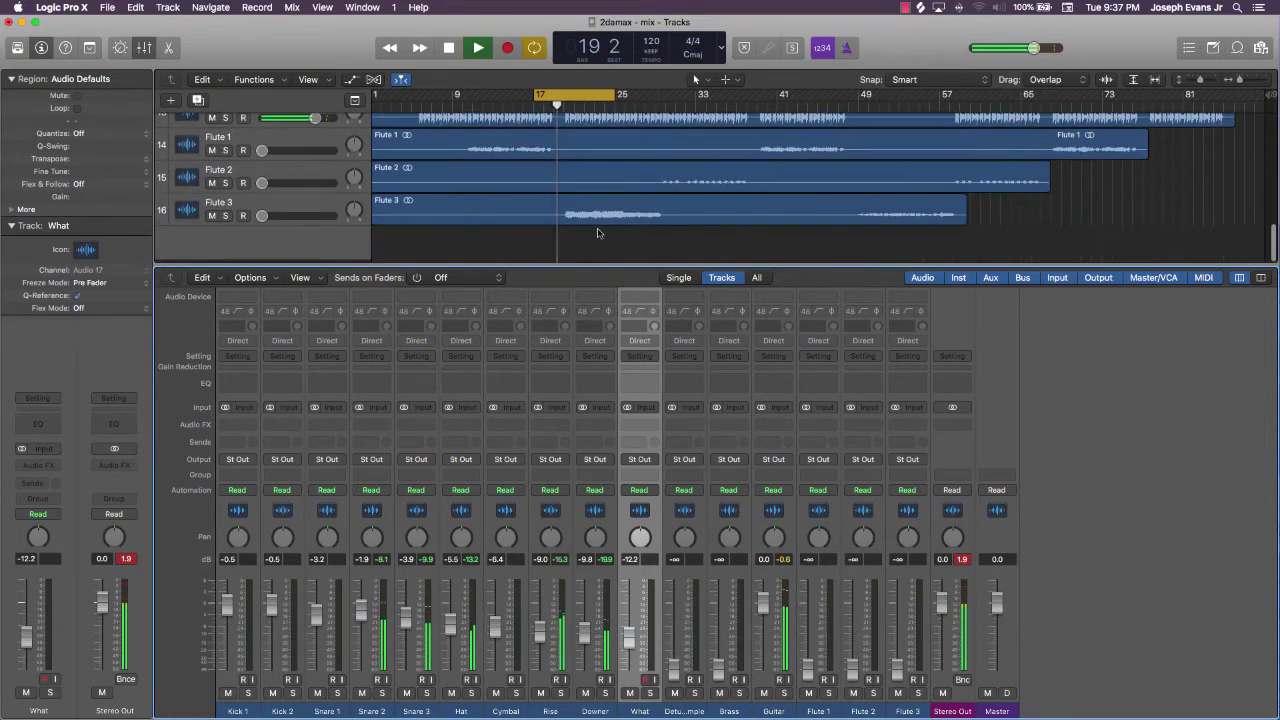
{"action": "scroll", "coordinate": [598, 233], "scroll_direction": "up", "scroll_amount": 3}
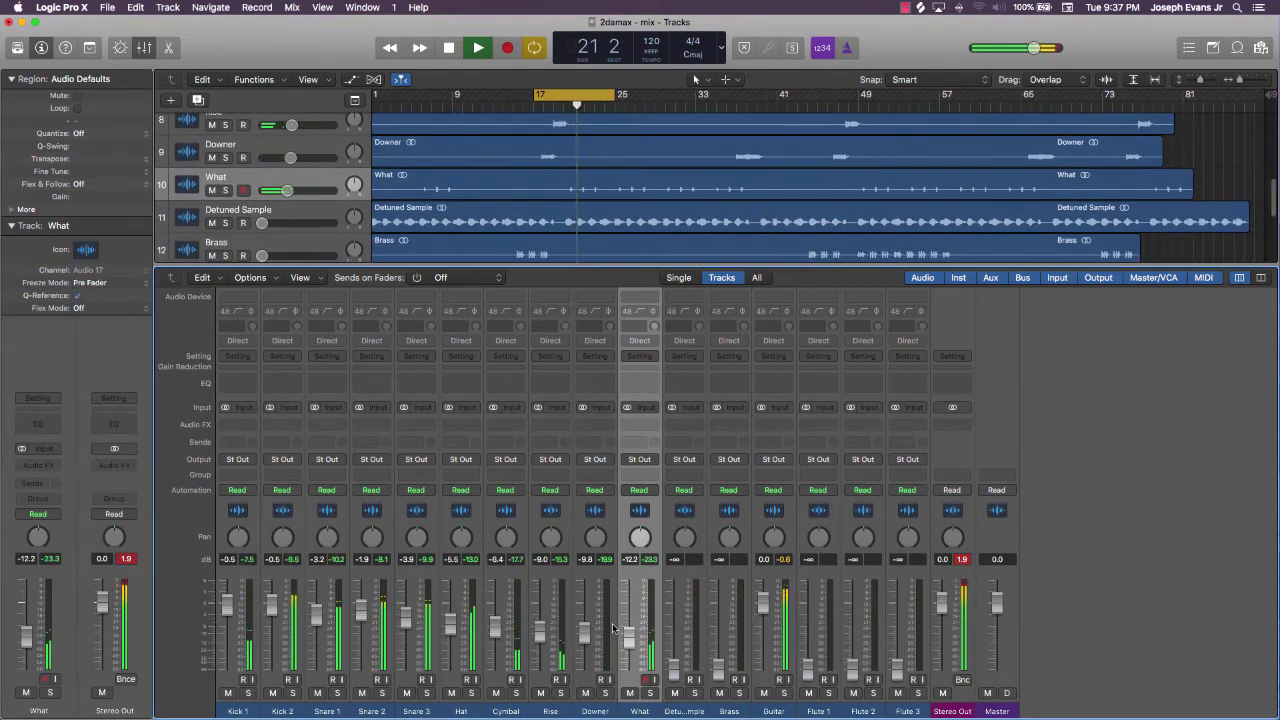
{"action": "left_click_drag", "start_coordinate": [629, 637], "coordinate": [629, 628]}
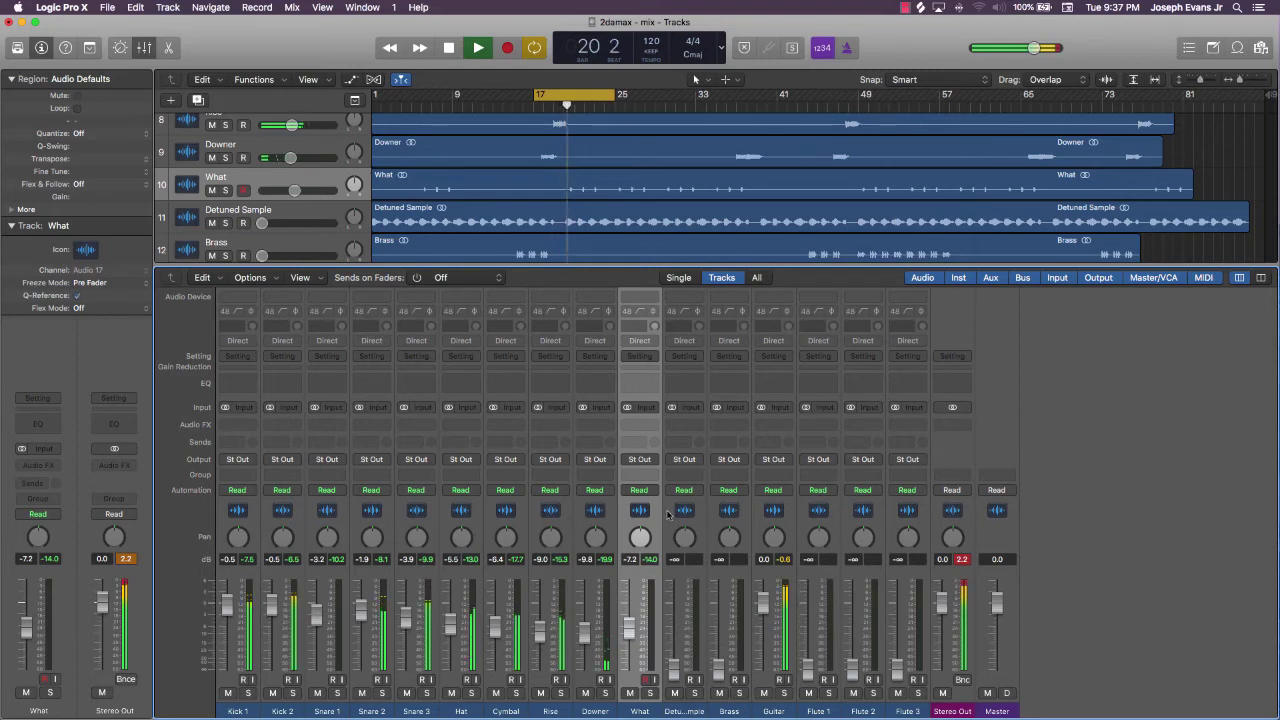
{"action": "key", "text": "space"}
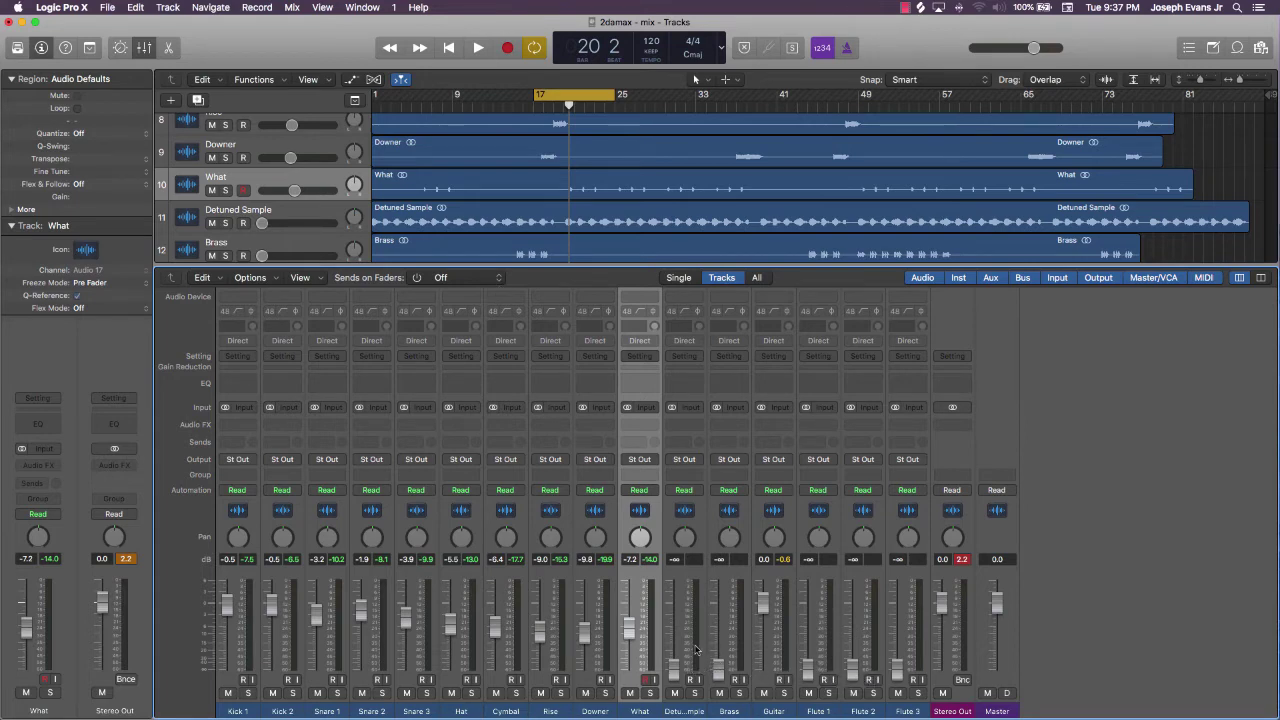
{"action": "key", "text": "space"}
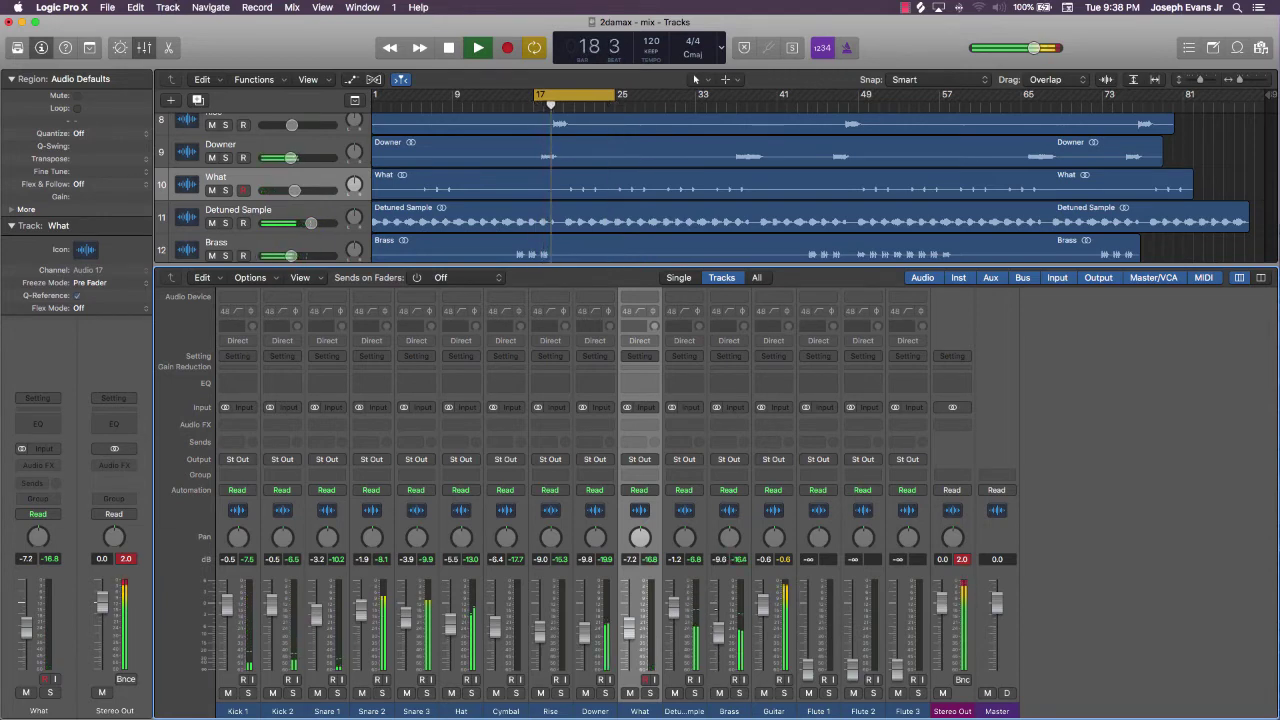
{"action": "key", "text": "space"}
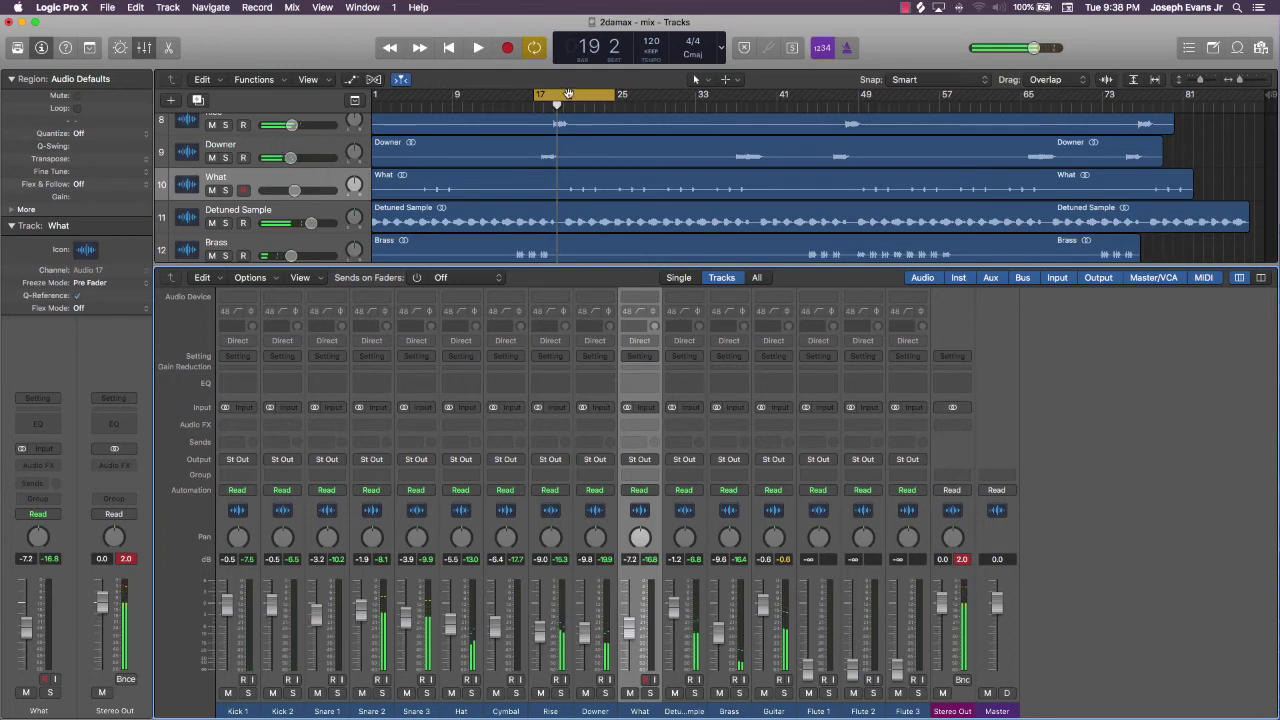
Move the cycle area to the Brass phrase at about bars 44–52 and select the Brass track.
{"action": "left_click_drag", "start_coordinate": [557, 94], "coordinate": [830, 126]}
{"action": "scroll", "coordinate": [557, 175], "scroll_direction": "down", "scroll_amount": 2}
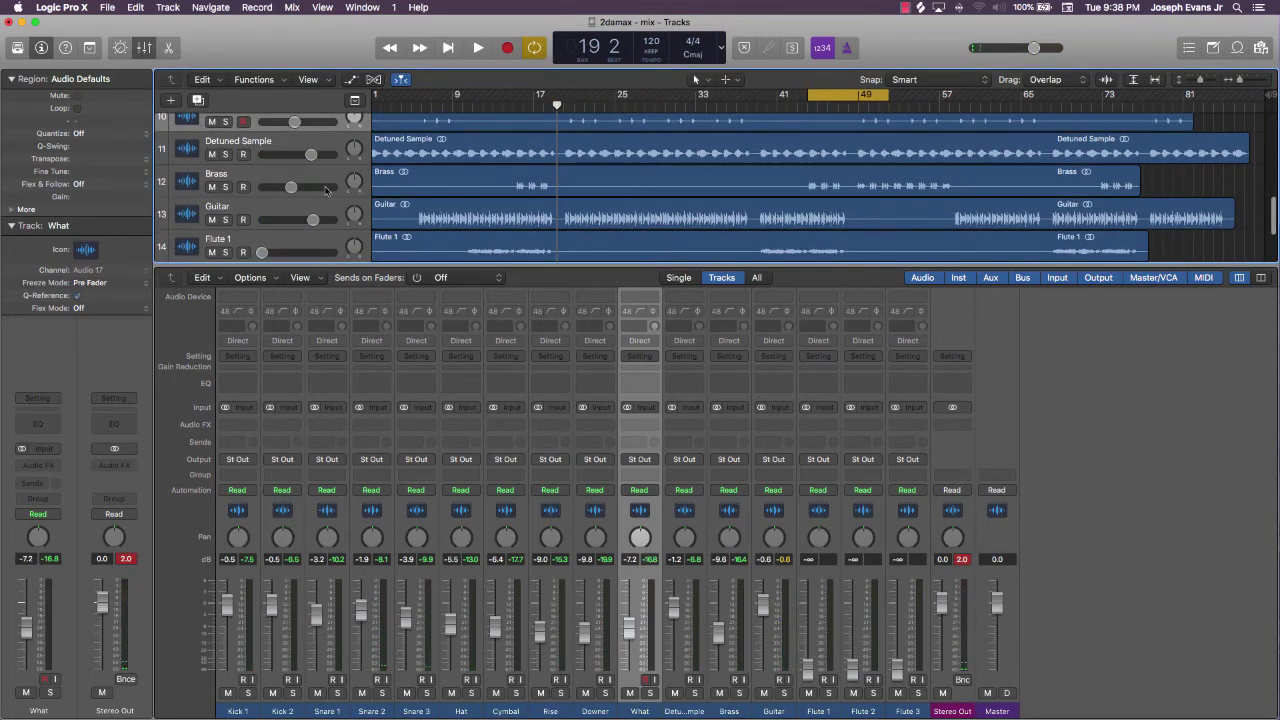
{"action": "mouse_move", "coordinate": [861, 96]}
{"action": "left_mouse_down"}
{"action": "mouse_move", "coordinate": [820, 105]}
{"action": "mouse_move", "coordinate": [952, 106]}
{"action": "mouse_move", "coordinate": [697, 106]}
{"action": "mouse_move", "coordinate": [1020, 106]}
{"action": "mouse_move", "coordinate": [875, 95]}
{"action": "mouse_move", "coordinate": [842, 106]}
{"action": "left_mouse_up"}
{"action": "left_click", "coordinate": [249, 175]}
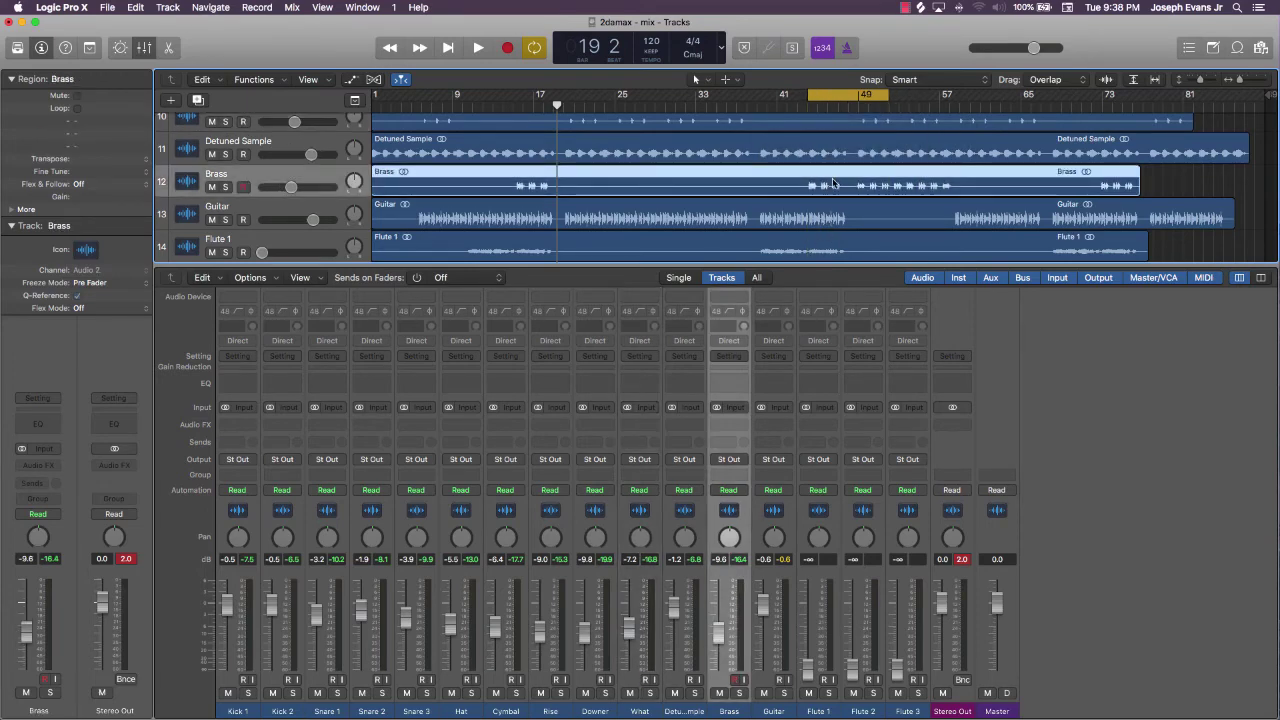
Reset the Stereo Out peak level and, during playback, set Brass to −9.0 dB and Flute 3 to −6.8 dB.
{"action": "left_click", "coordinate": [964, 559]}
{"action": "key", "text": "space"}
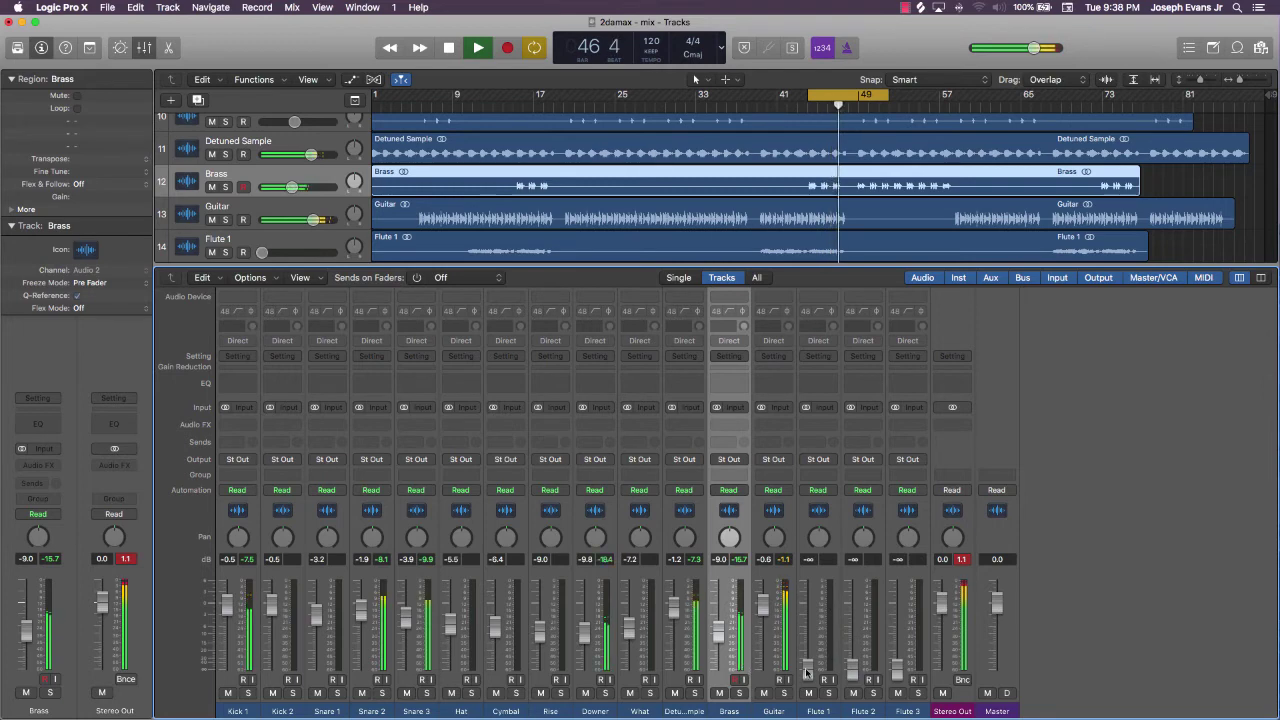
{"action": "scroll", "coordinate": [785, 157], "scroll_direction": "down", "scroll_amount": 3}
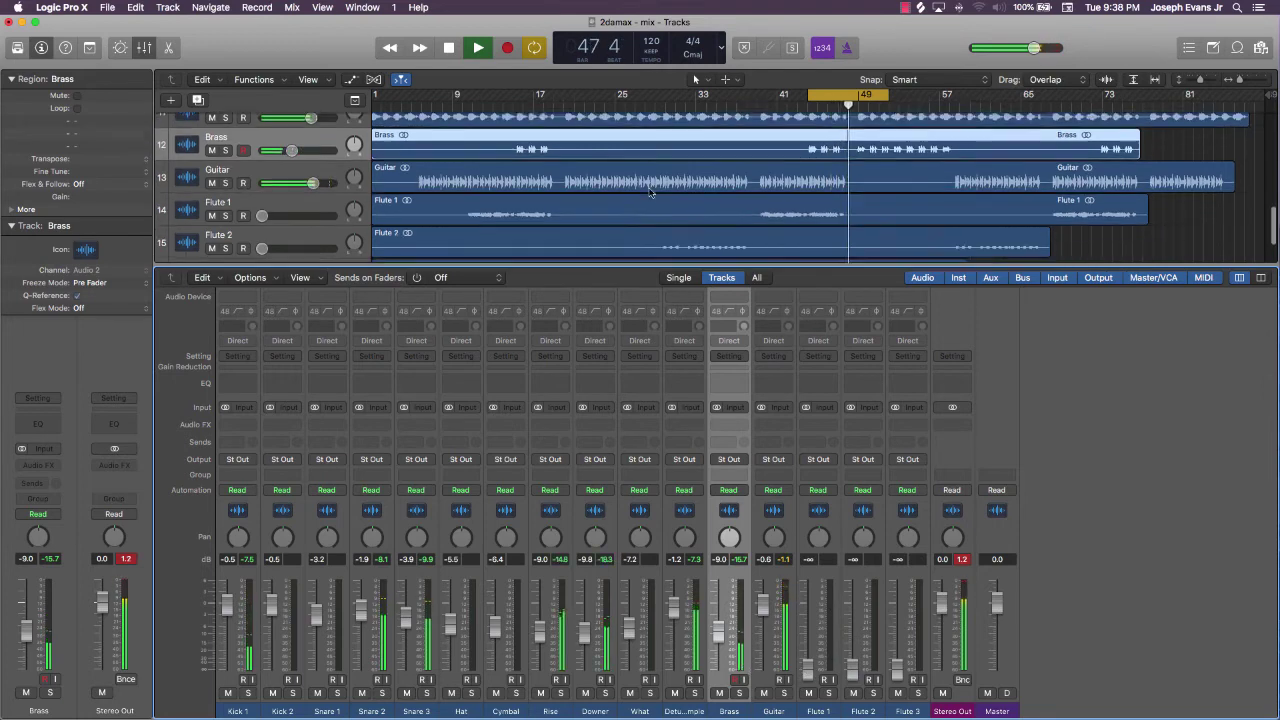
{"action": "scroll", "coordinate": [785, 157], "scroll_direction": "down", "scroll_amount": 1}
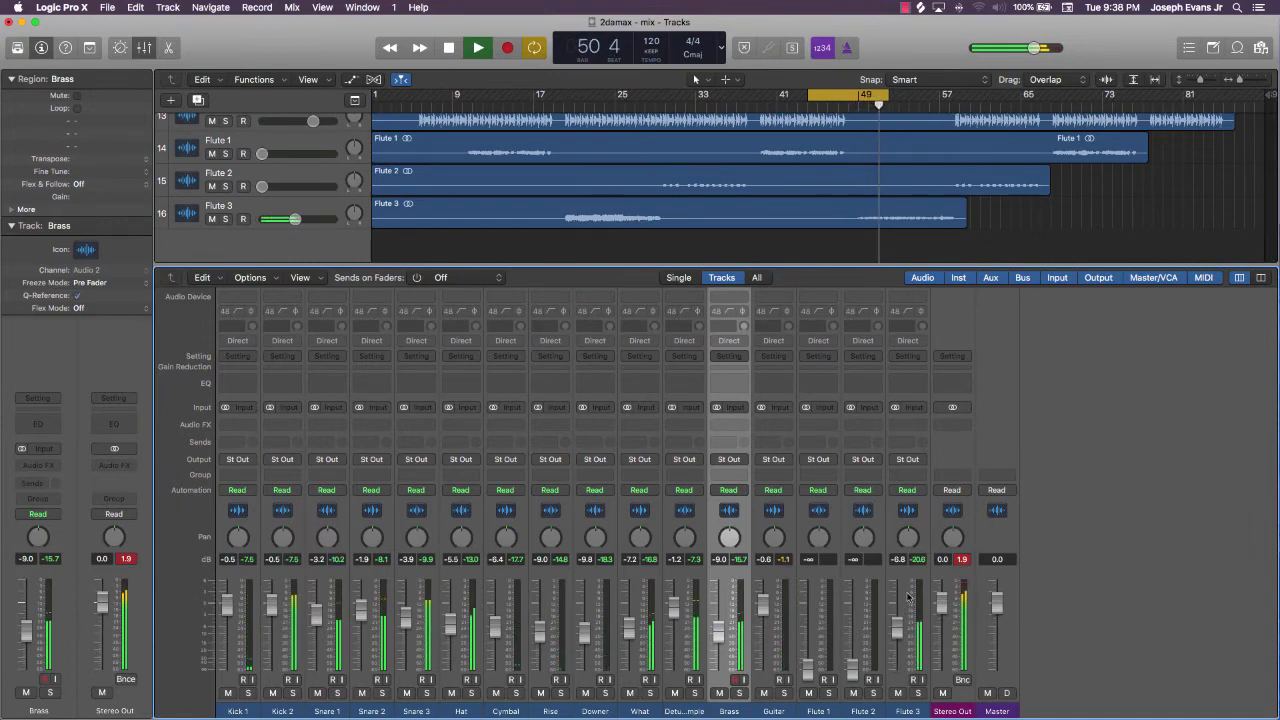
{"action": "key", "text": "space"}
Move the cycle area to start at bar 40 over the Flute 1 part and, while it plays, set Flute 1 to −5.9 dB and Guitar to −0.7 dB.
{"action": "left_click_drag", "start_coordinate": [824, 91], "coordinate": [786, 100]}
{"action": "key", "text": "space"}
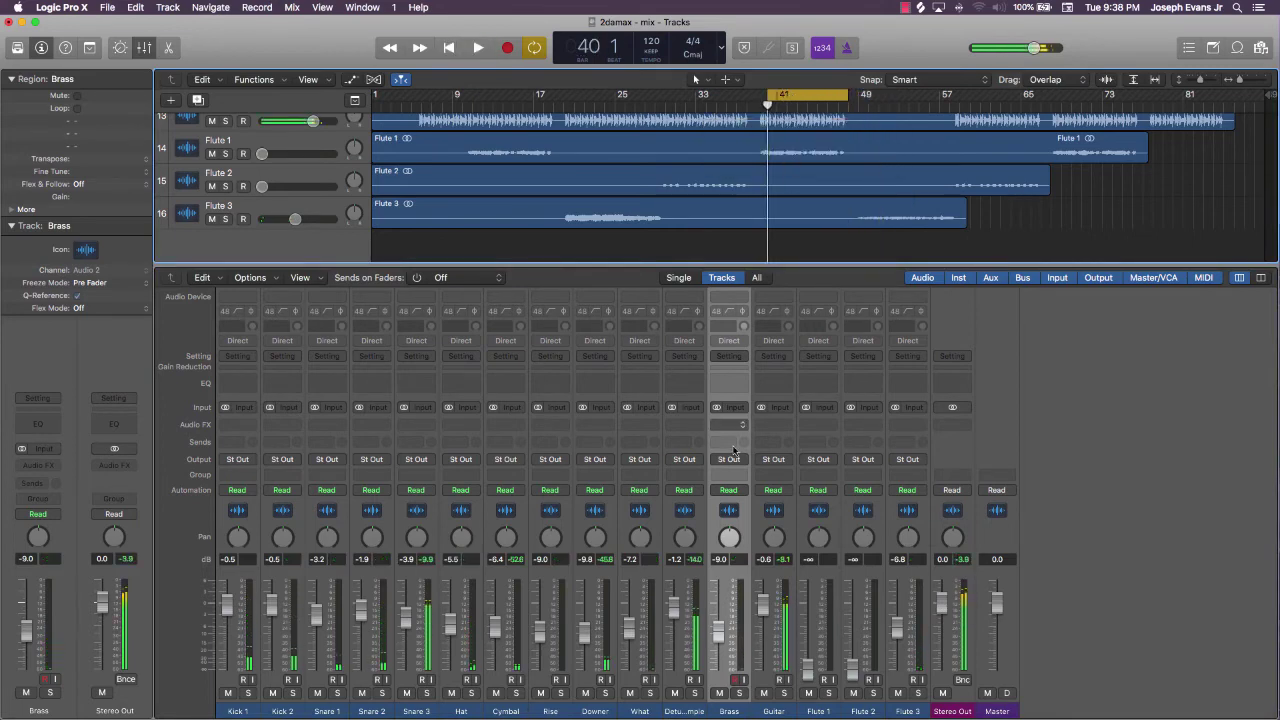
{"action": "left_click_drag", "start_coordinate": [812, 686], "coordinate": [803, 596]}
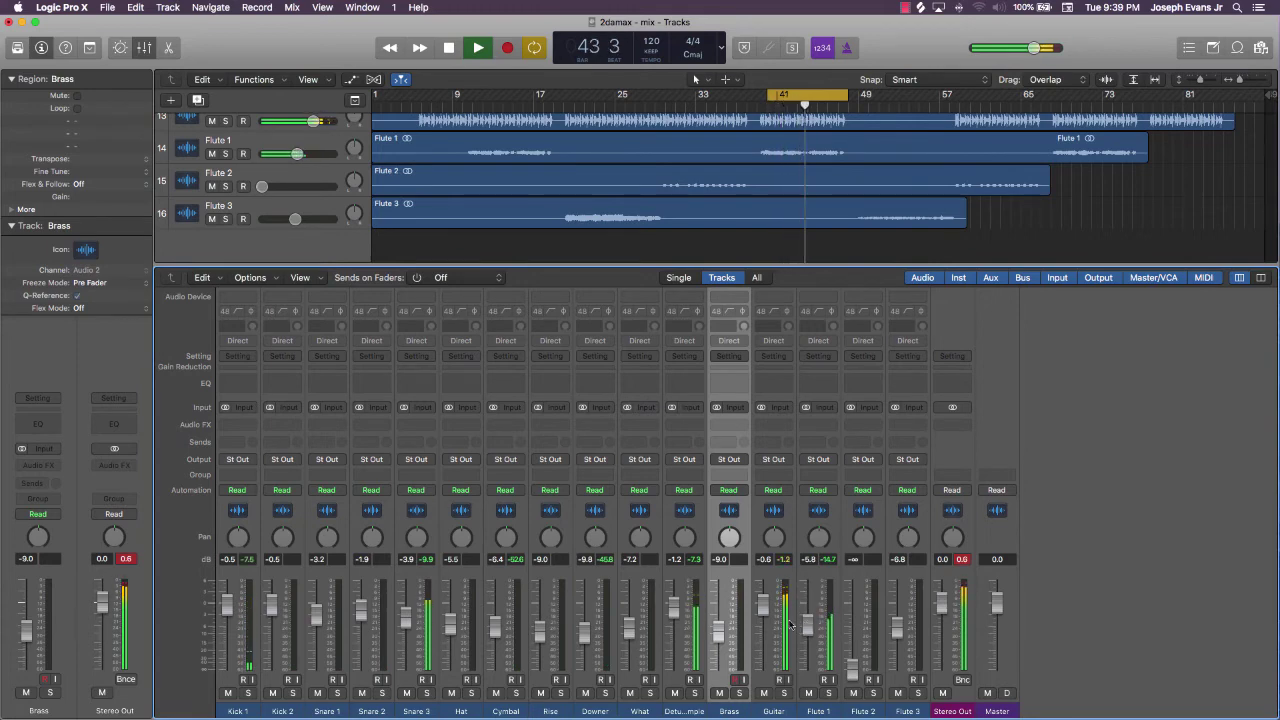
{"action": "left_click_drag", "start_coordinate": [764, 611], "coordinate": [764, 613]}
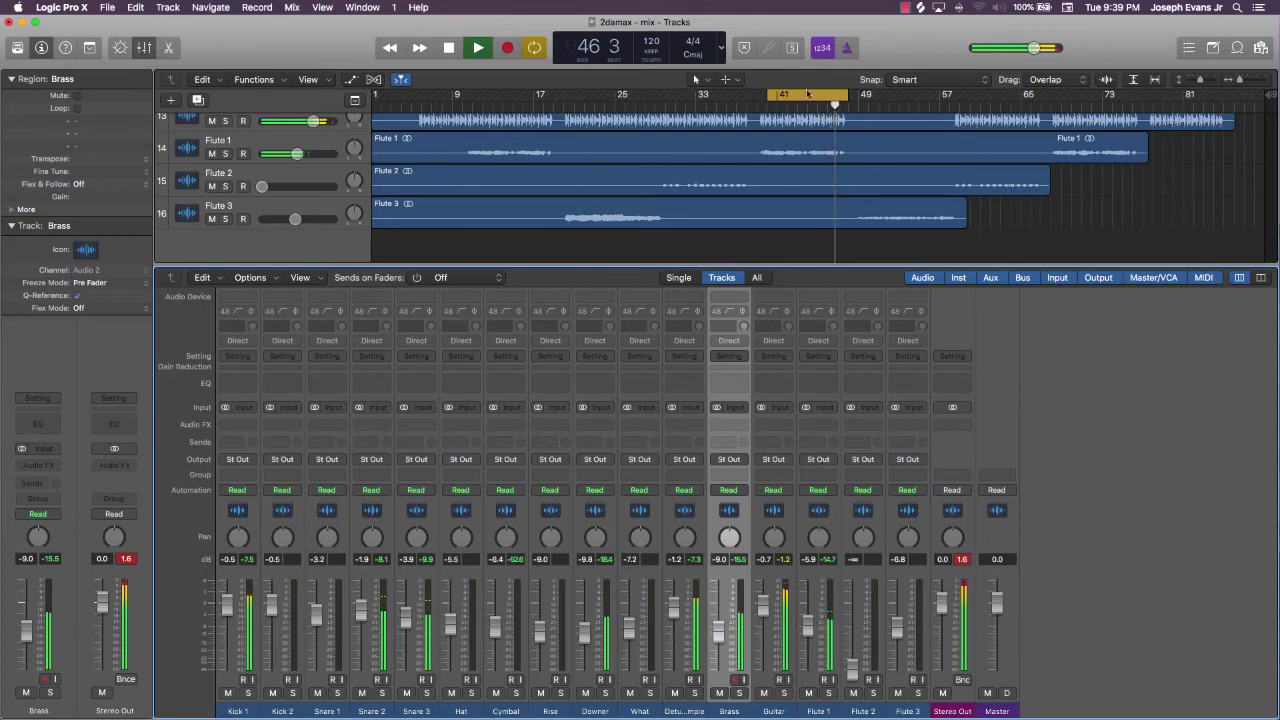
Raise the Flute 1 level to −4.2 dB while the section from bar 40 loops.
{"action": "scroll", "coordinate": [749, 179], "scroll_direction": "up", "scroll_amount": 5}
{"action": "scroll", "coordinate": [792, 131], "scroll_direction": "down", "scroll_amount": 3}
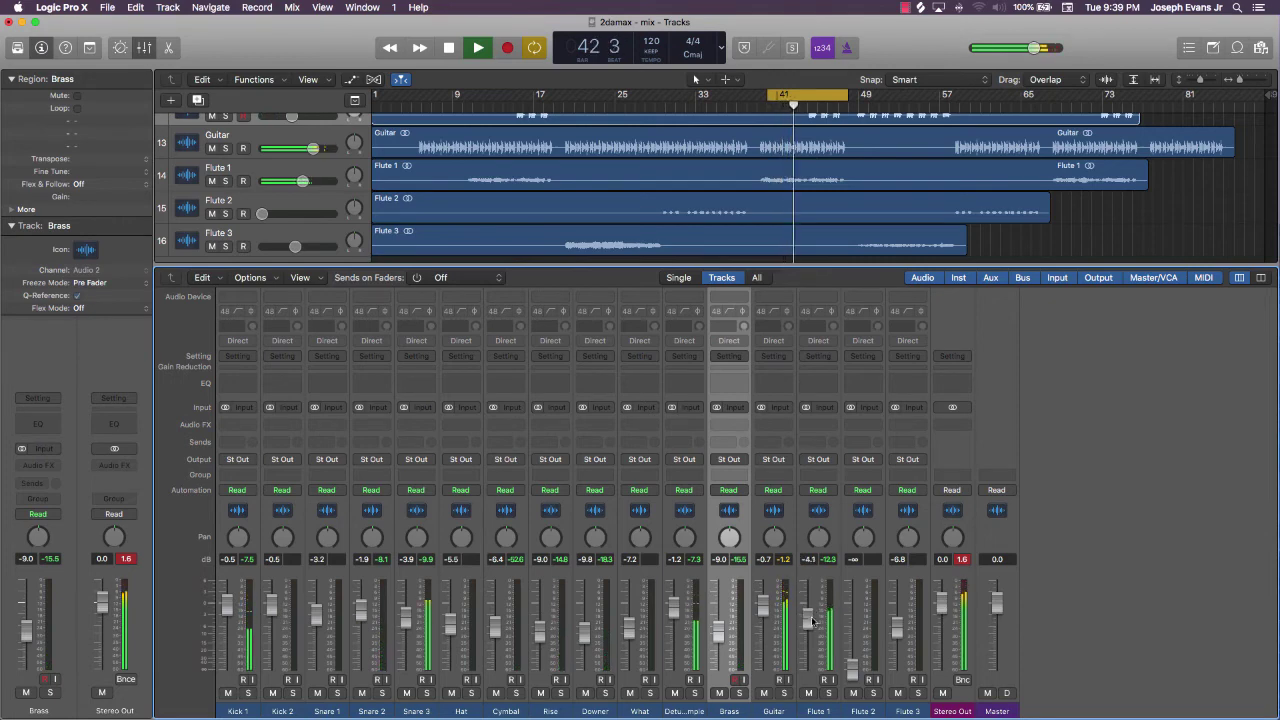
Move the cycle area to about bars 30–38 over the Flute 2 part and, while it plays, set Flute 2 to −4.9 dB and What to −8.0 dB.
{"action": "left_click_drag", "start_coordinate": [790, 97], "coordinate": [689, 97]}
{"action": "key", "text": "space"}
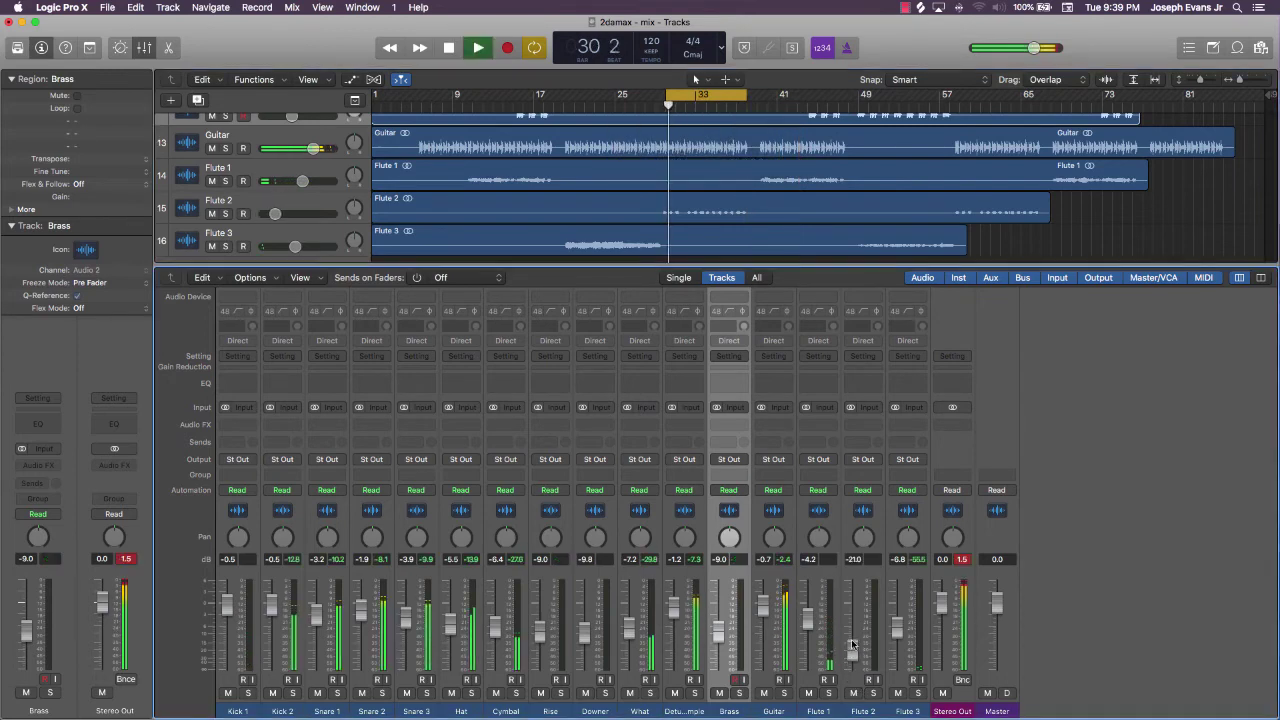
{"action": "left_click_drag", "start_coordinate": [852, 650], "coordinate": [852, 597]}
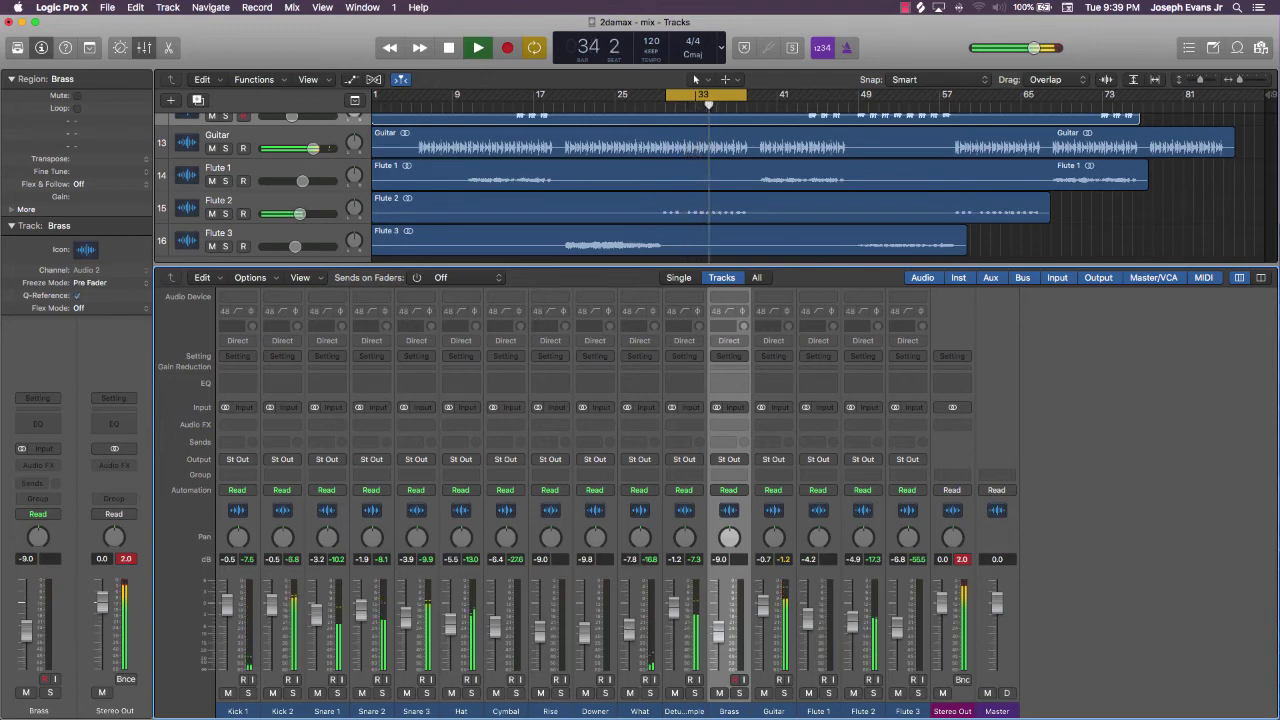
{"action": "left_click_drag", "start_coordinate": [630, 628], "coordinate": [630, 631]}
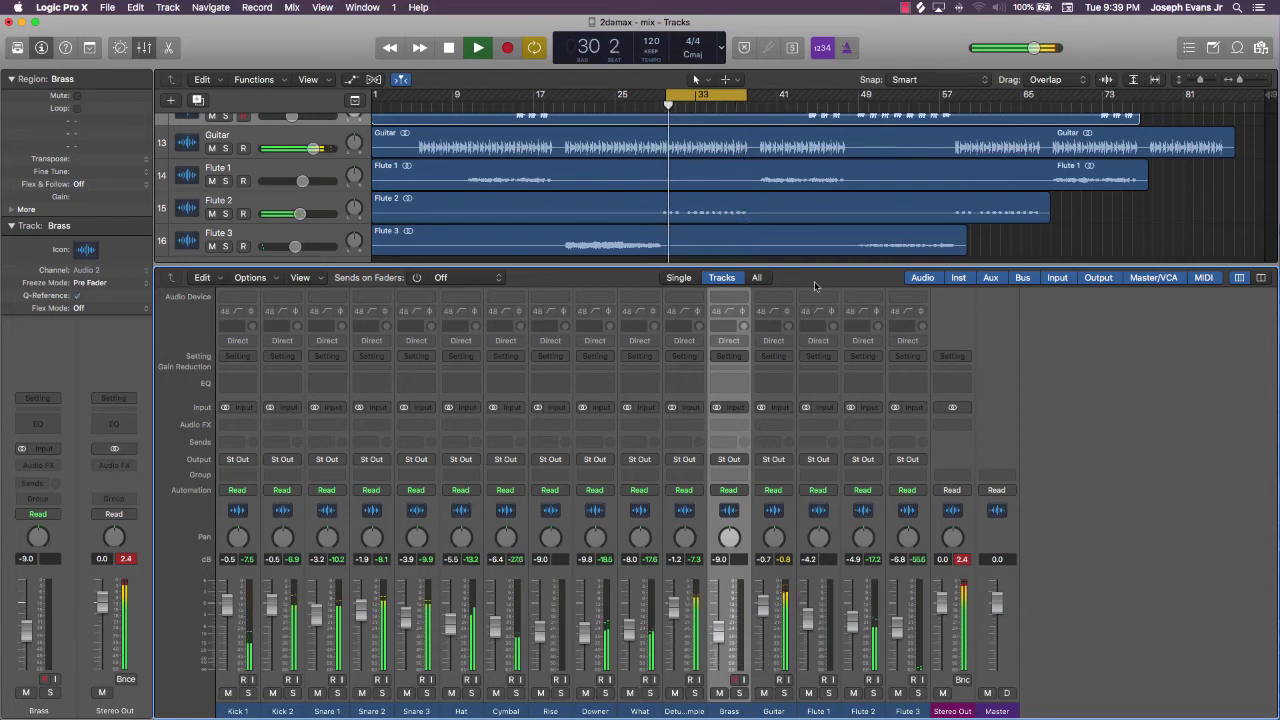
Stop playback, turn off cycle mode and reset the mixer's peak level readings.
{"action": "key", "text": "space"}
{"action": "left_click", "coordinate": [690, 94]}
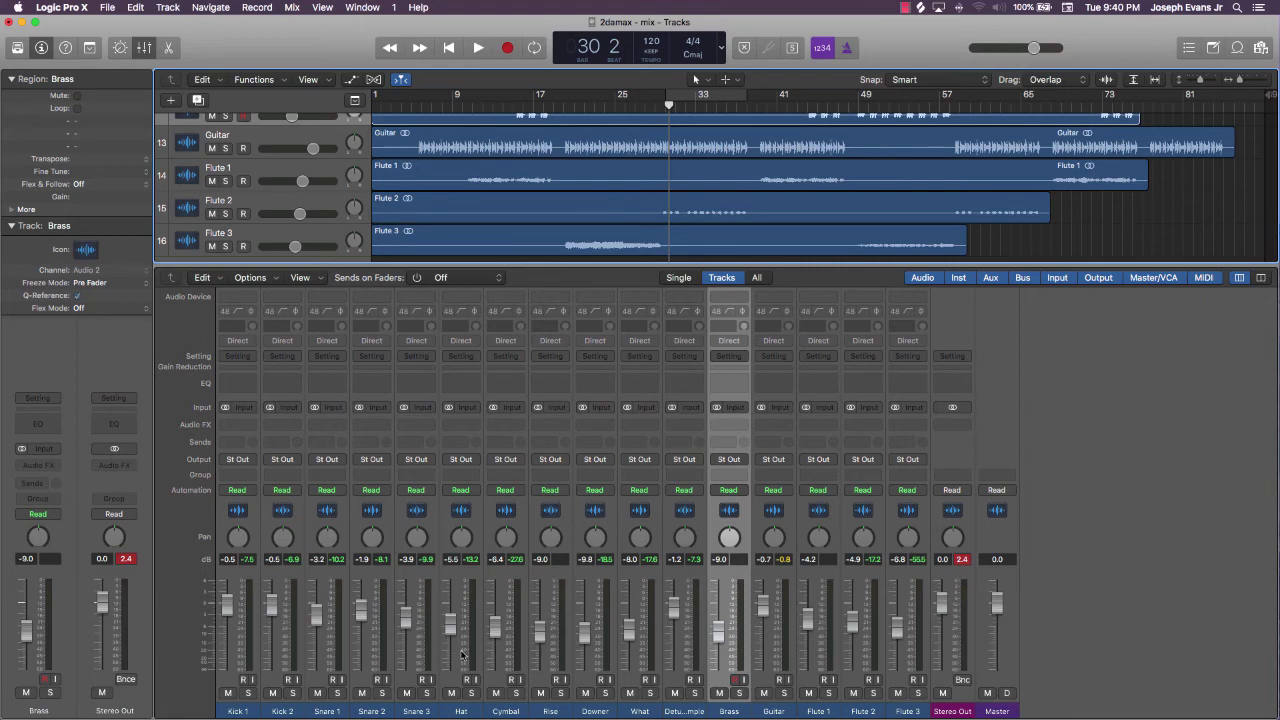
{"action": "left_click", "coordinate": [962, 560]}
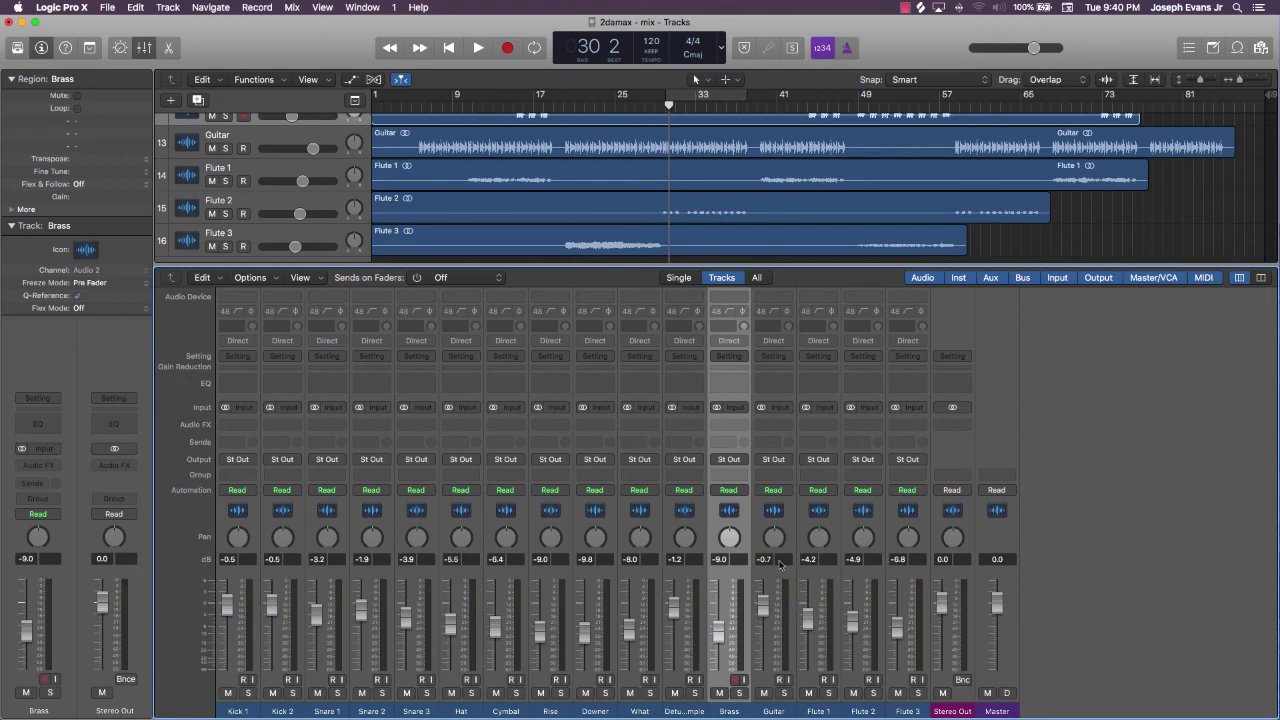
Hide the mixer and editor panes and deselect all regions so the track arrangement fills the window.
{"action": "key", "text": "p"}
{"action": "left_click", "coordinate": [771, 484]}
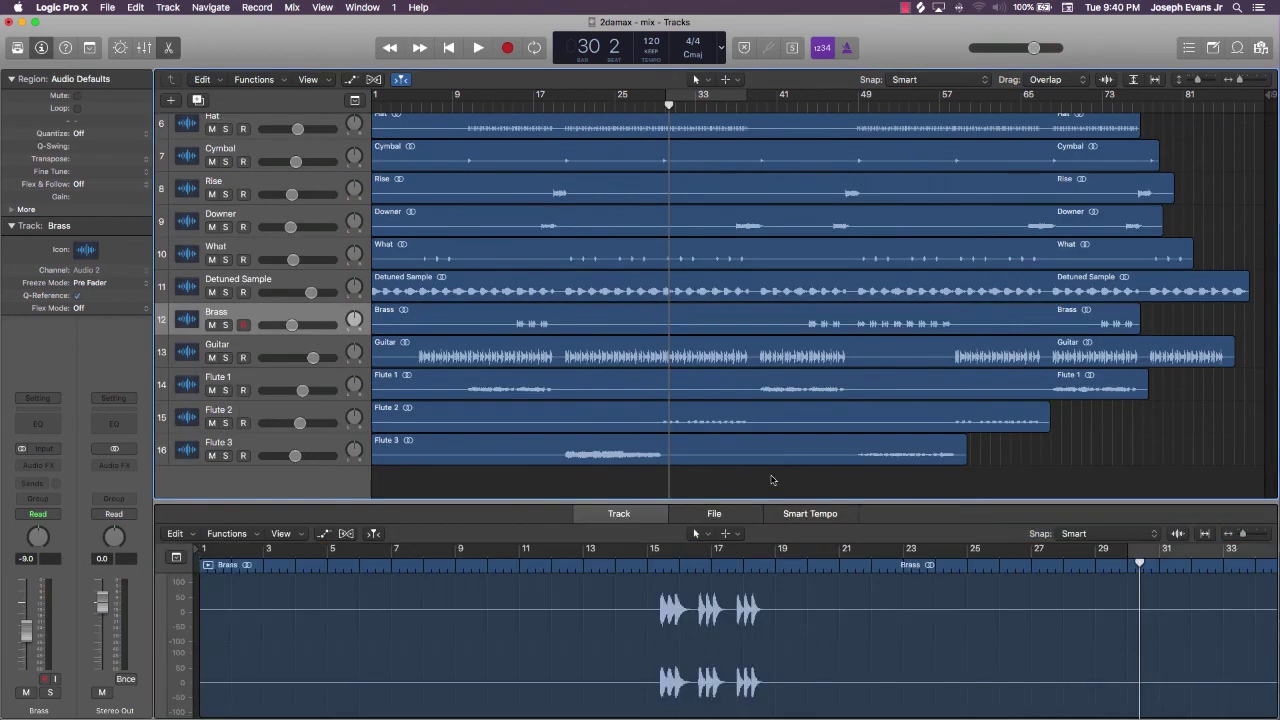
{"action": "key", "text": "p"}
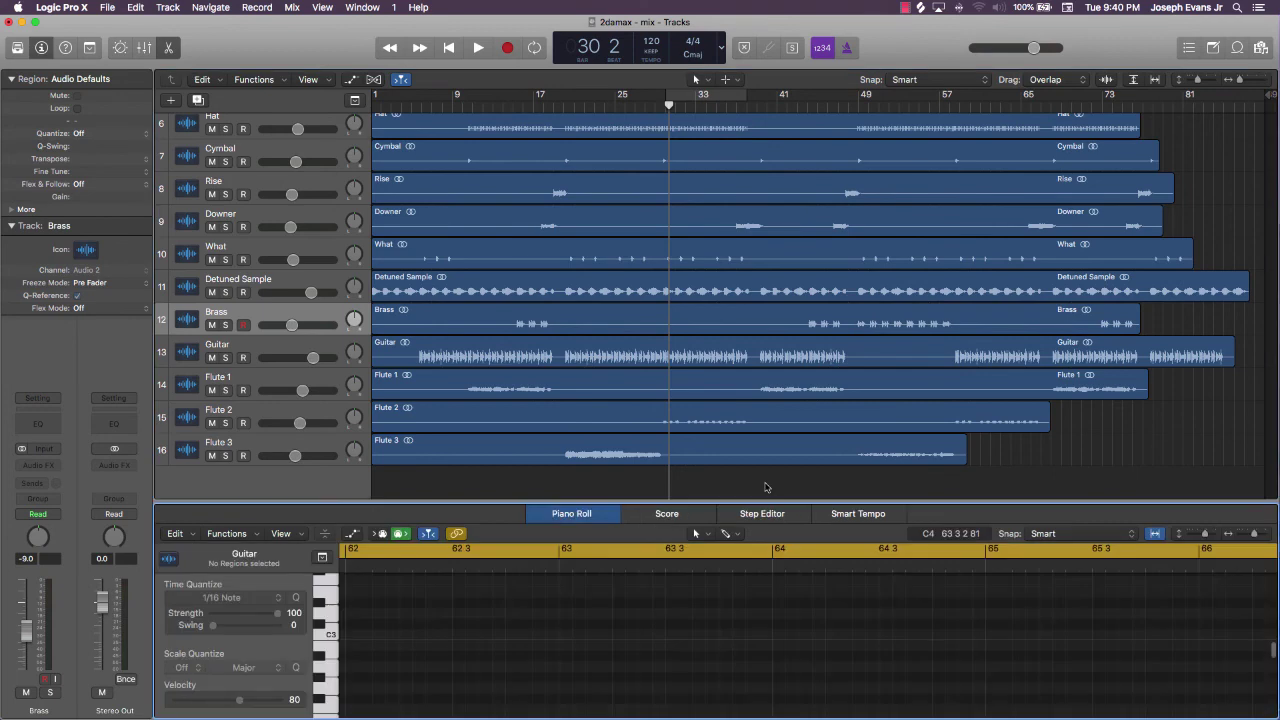
{"action": "key", "text": "p"}
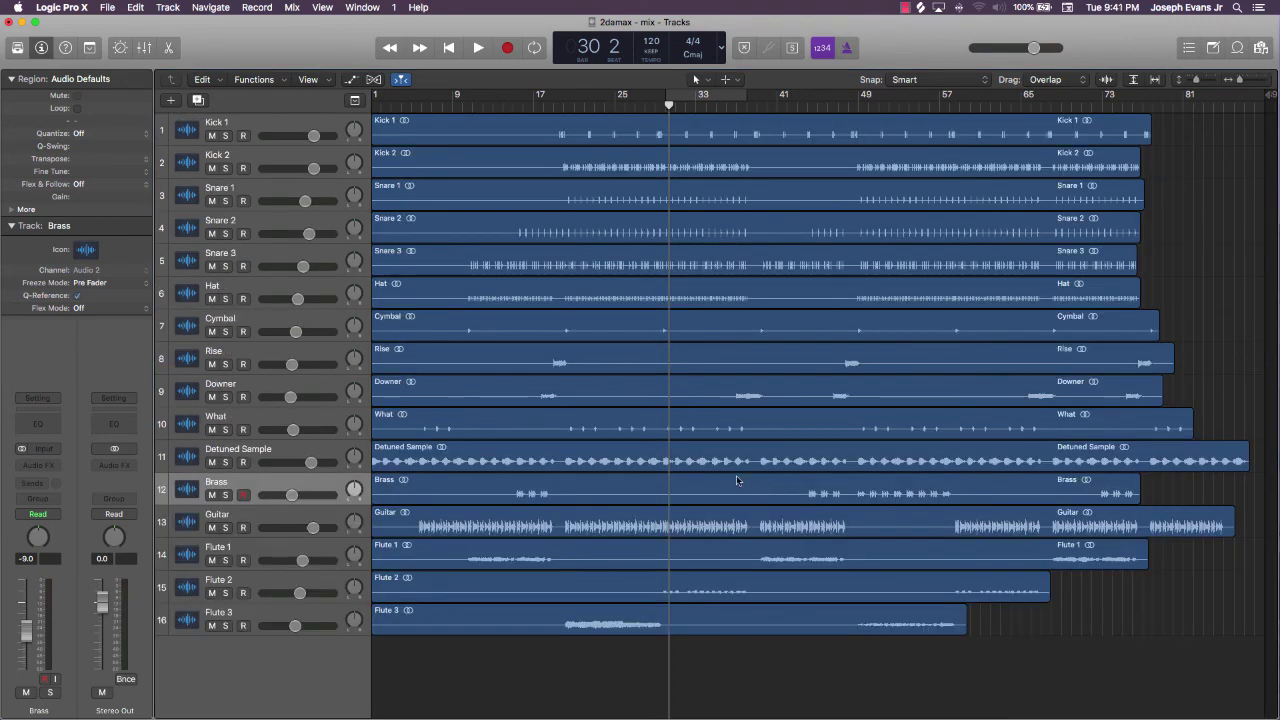